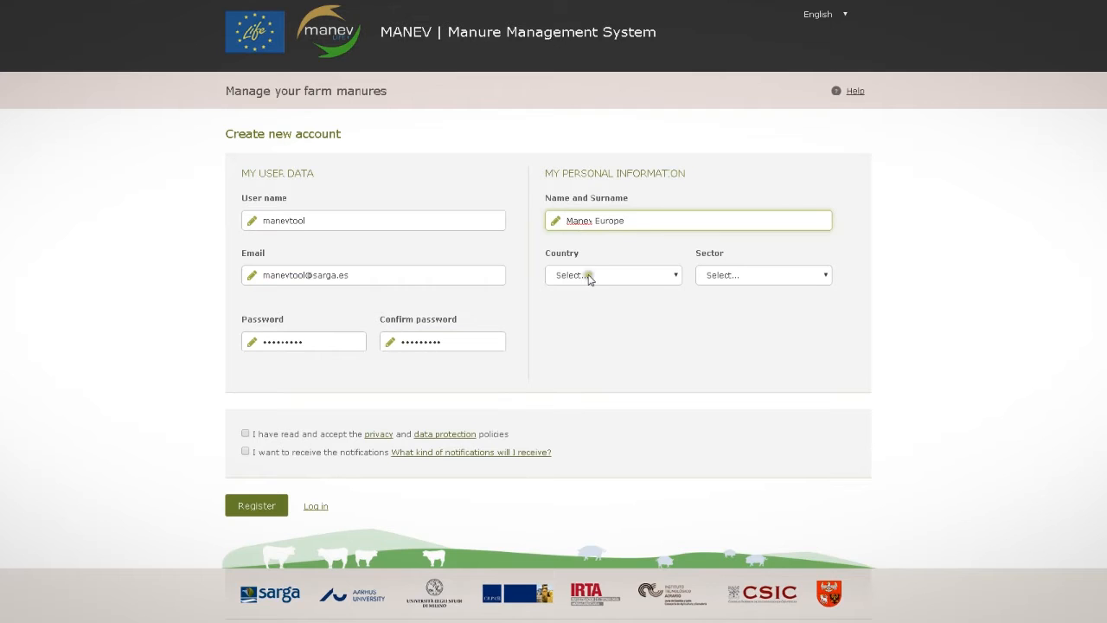
Step: Complete the registration with United Kingdom as country and Livestock farmers as sector, accept the privacy and data protection policies, and register
click(605, 483)
click(735, 286)
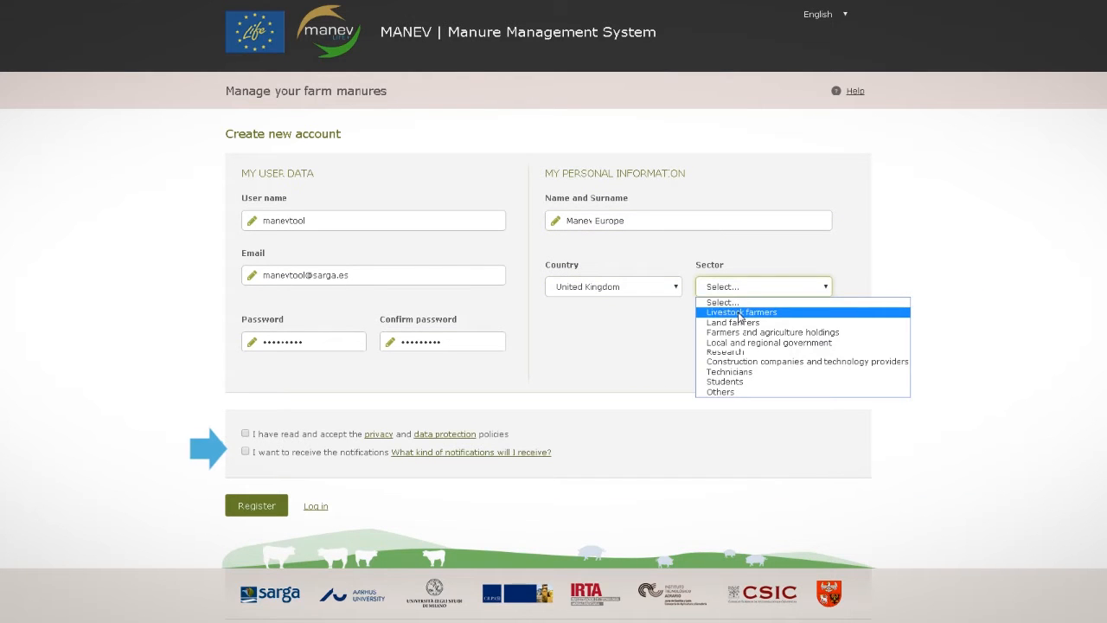
click(739, 313)
click(245, 434)
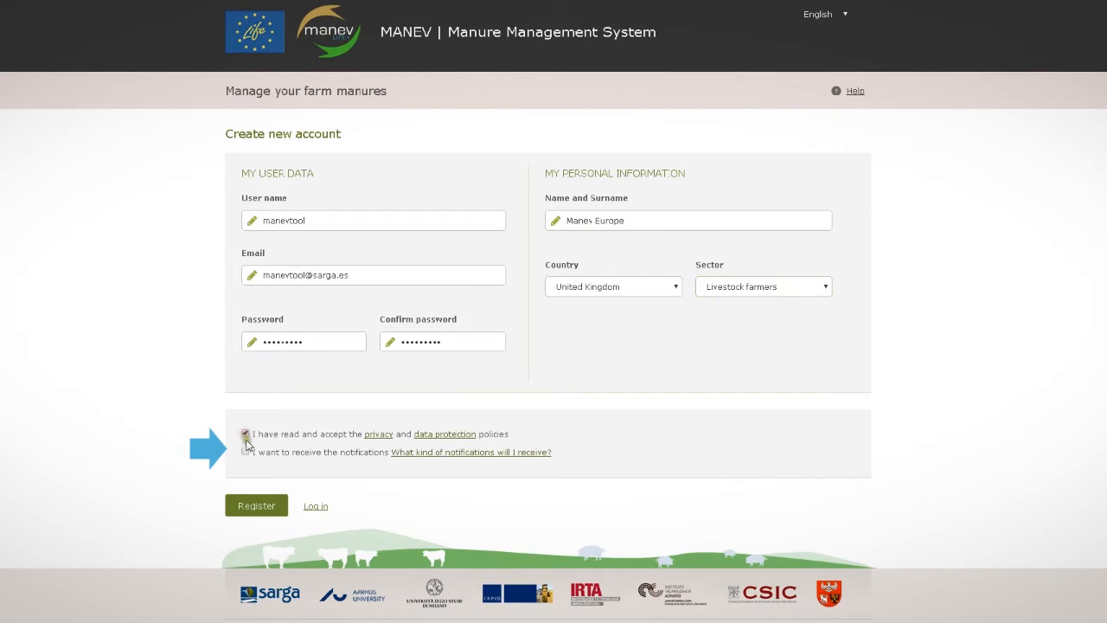
click(256, 504)
Step: Log in with the registered user name and the account password
click(691, 201)
text(manev_tool)
click(684, 258)
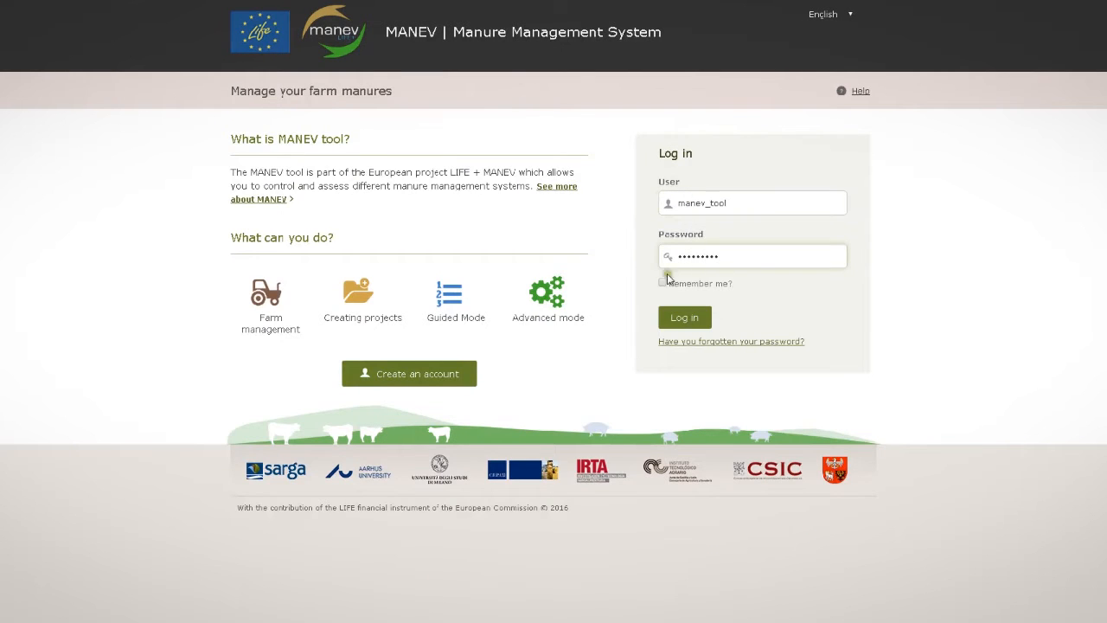
click(679, 319)
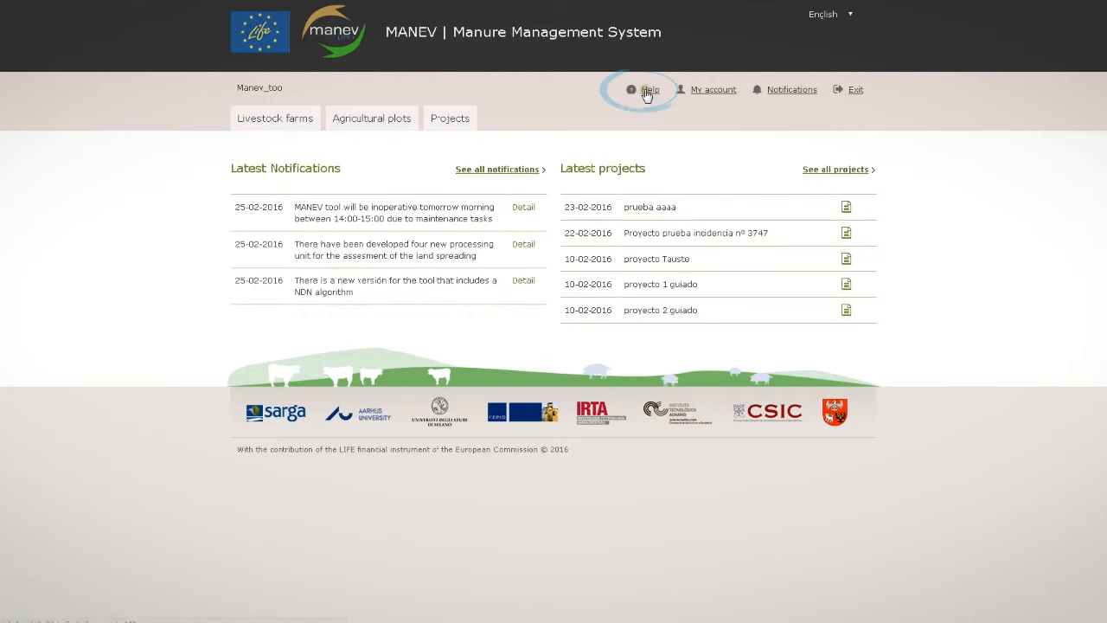
Step: Read the help topic on the types of user and close the help window
click(648, 89)
click(112, 85)
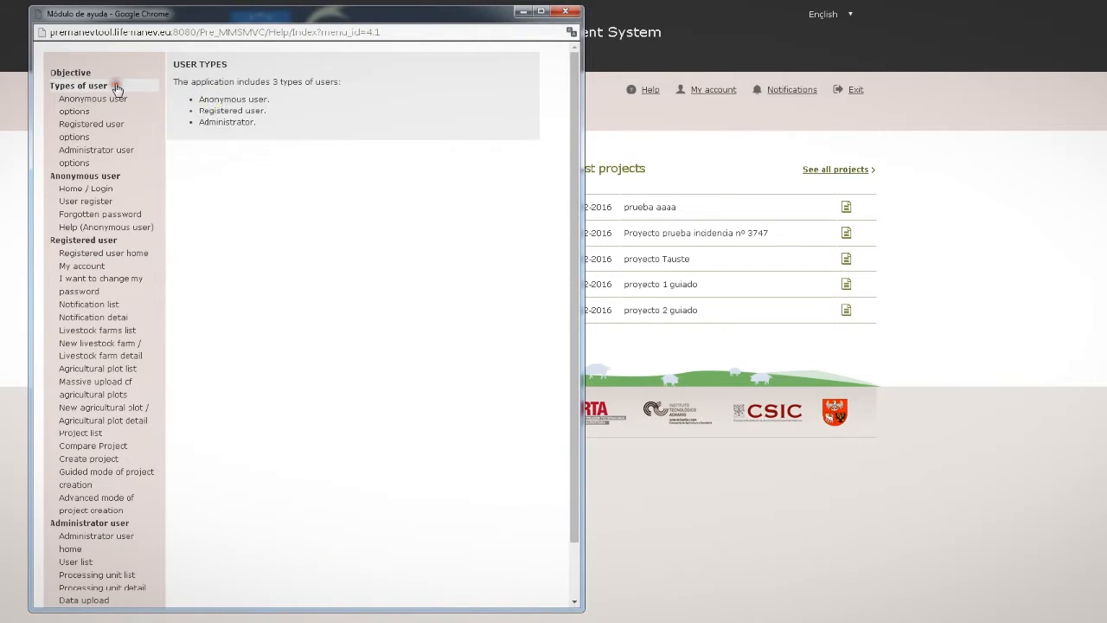
click(565, 11)
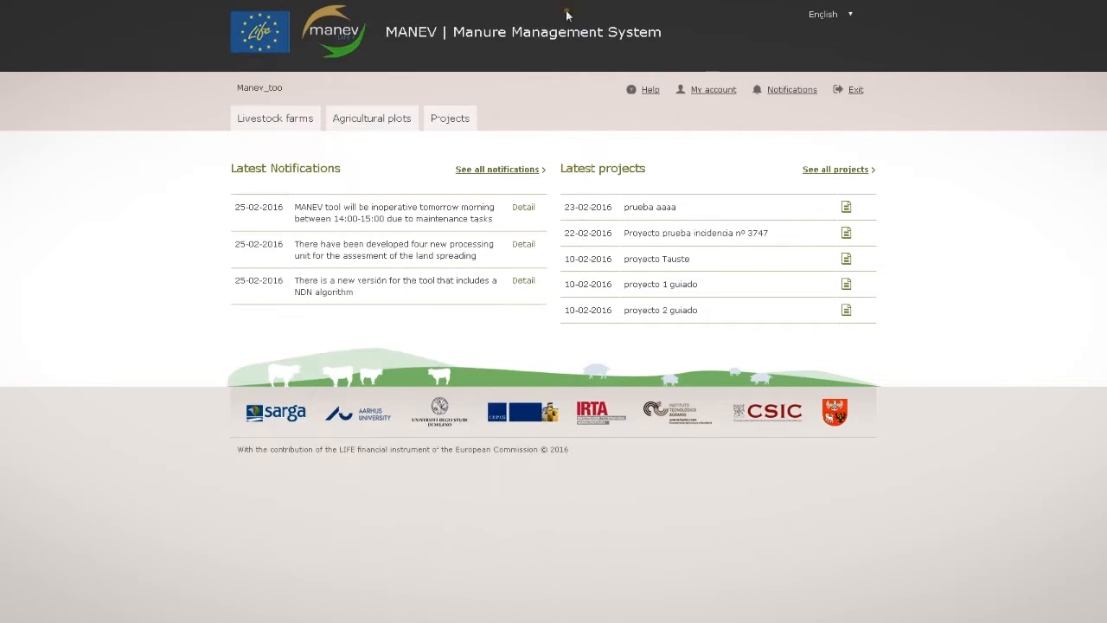
Step: View the account details and the list of received notifications
click(709, 92)
click(787, 91)
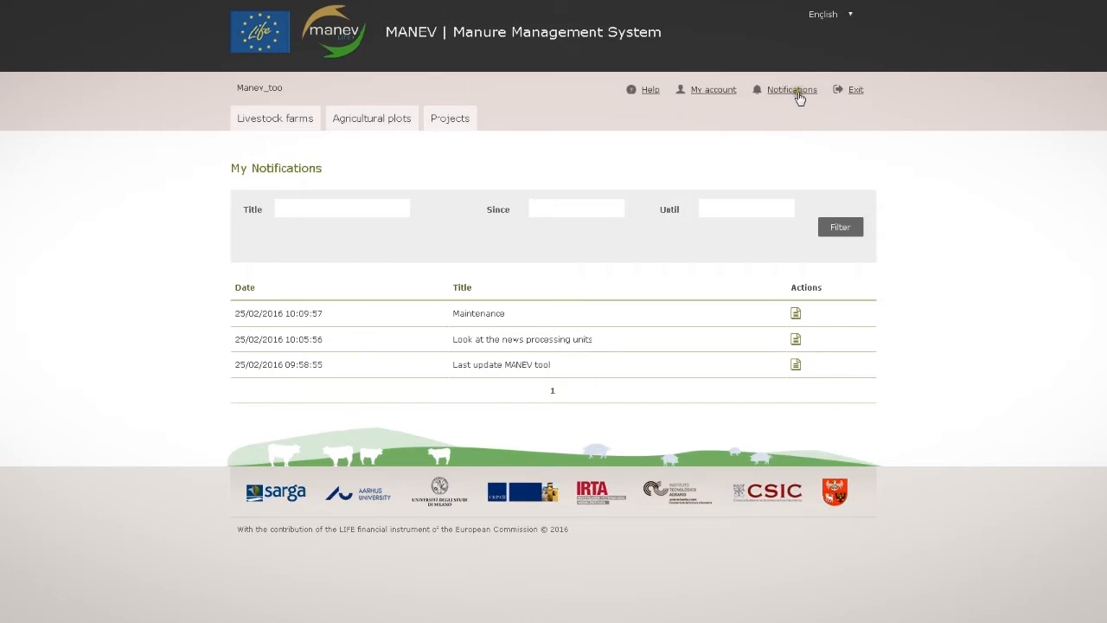
click(862, 92)
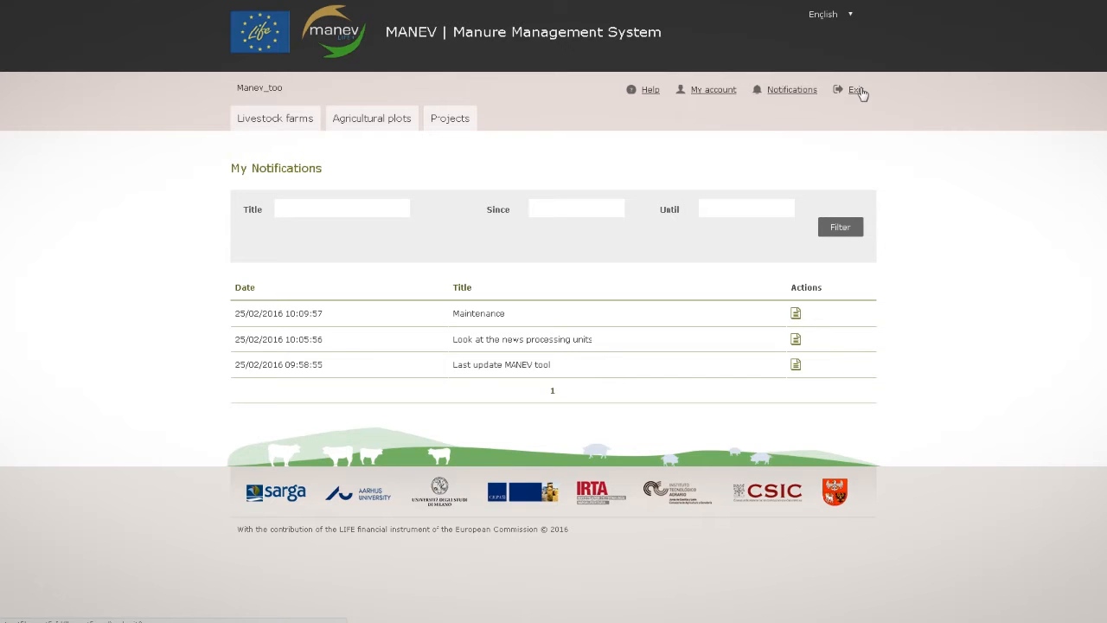
click(262, 121)
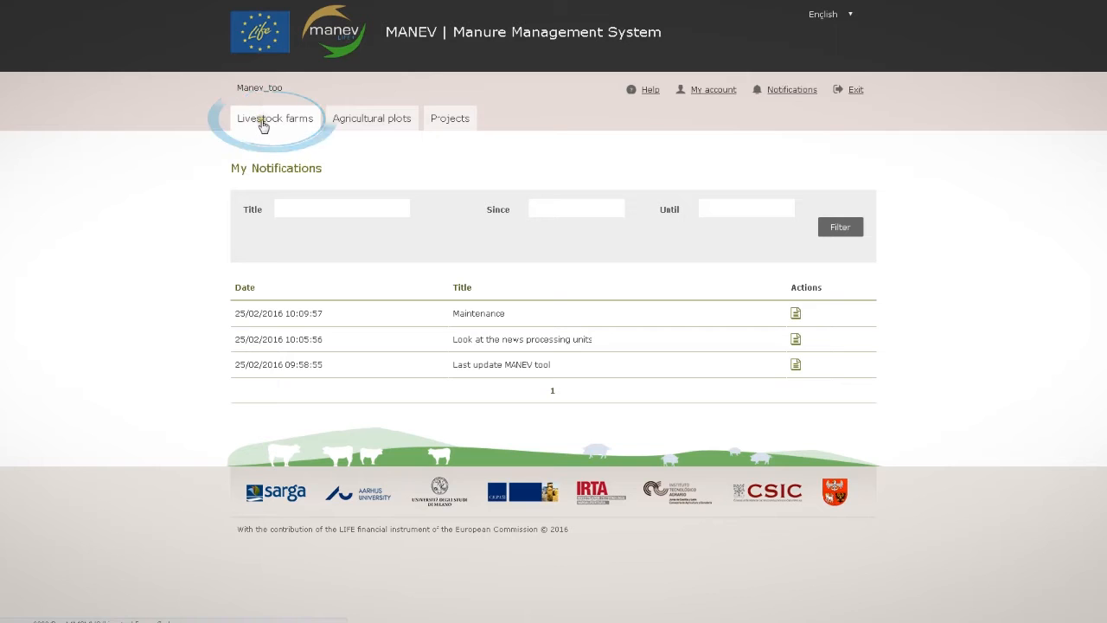
click(361, 128)
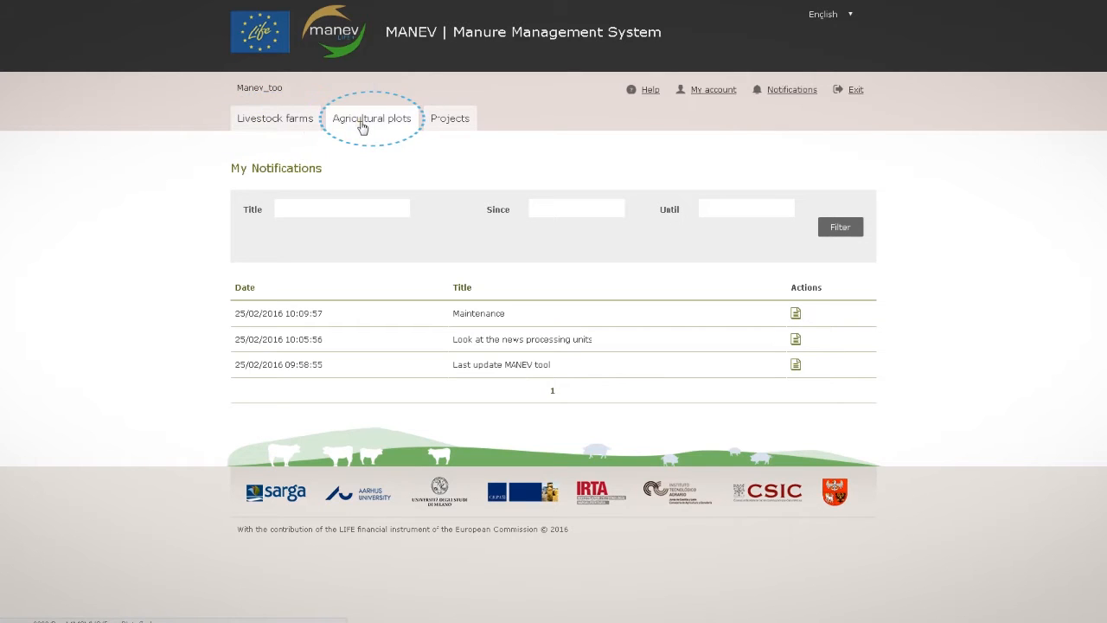
click(456, 126)
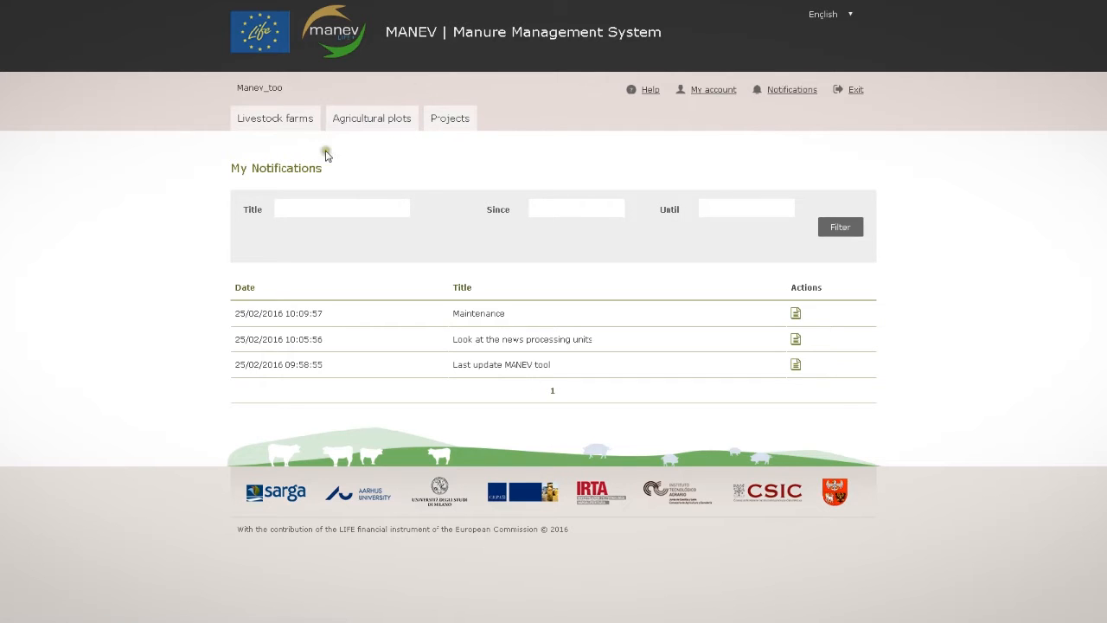
Step: Start a new livestock farm of type PIG, named "pig 1" and described as "fattening pig farm"
click(279, 127)
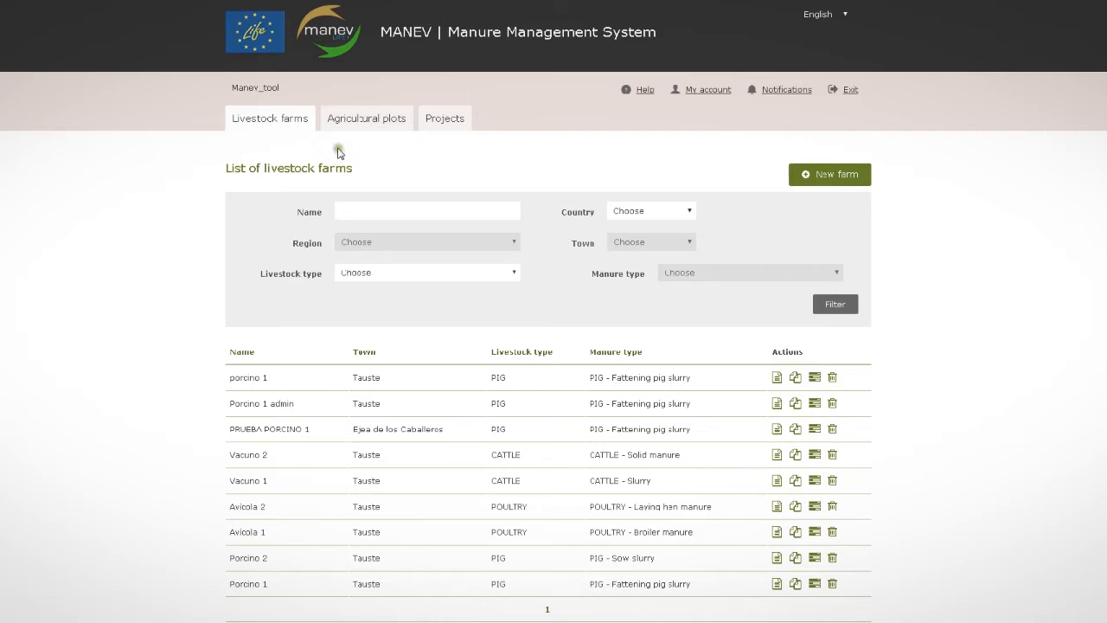
click(805, 177)
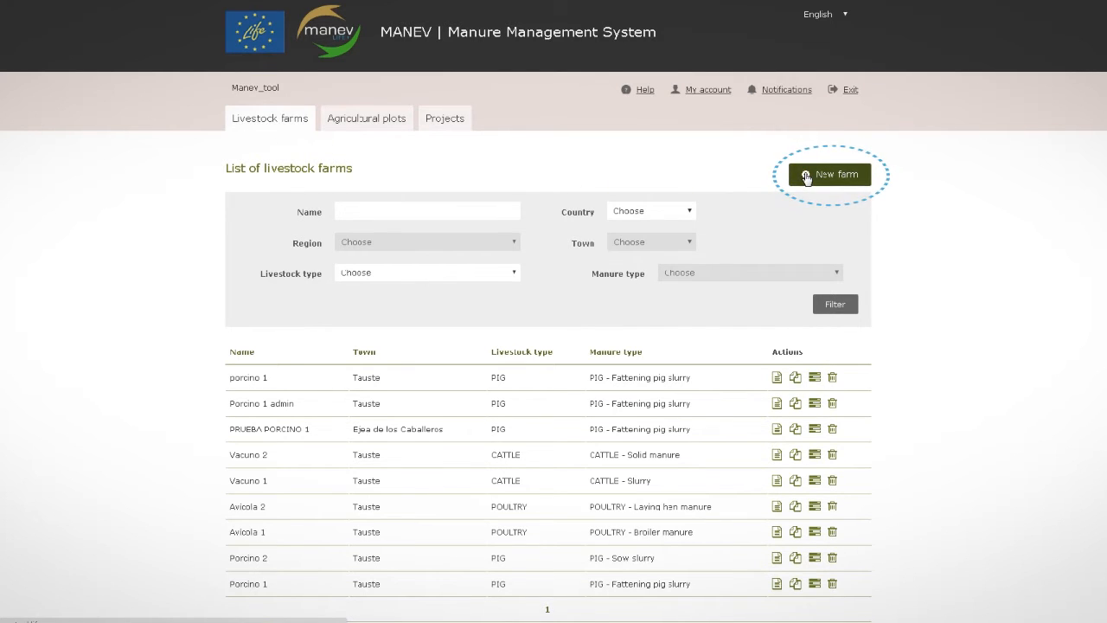
click(324, 252)
click(303, 300)
click(296, 311)
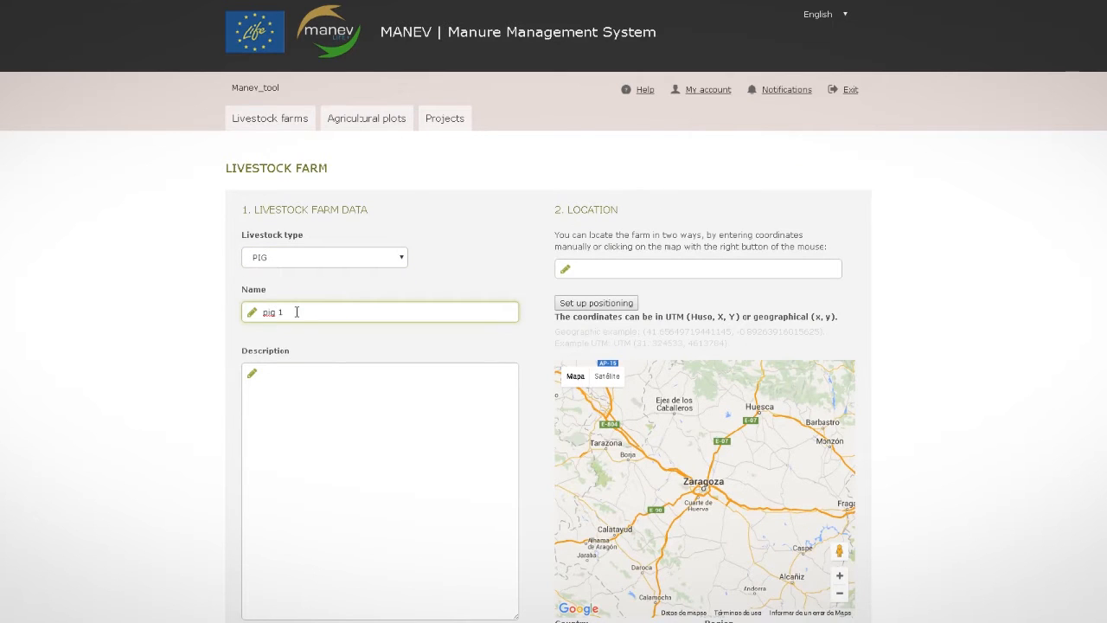
click(298, 396)
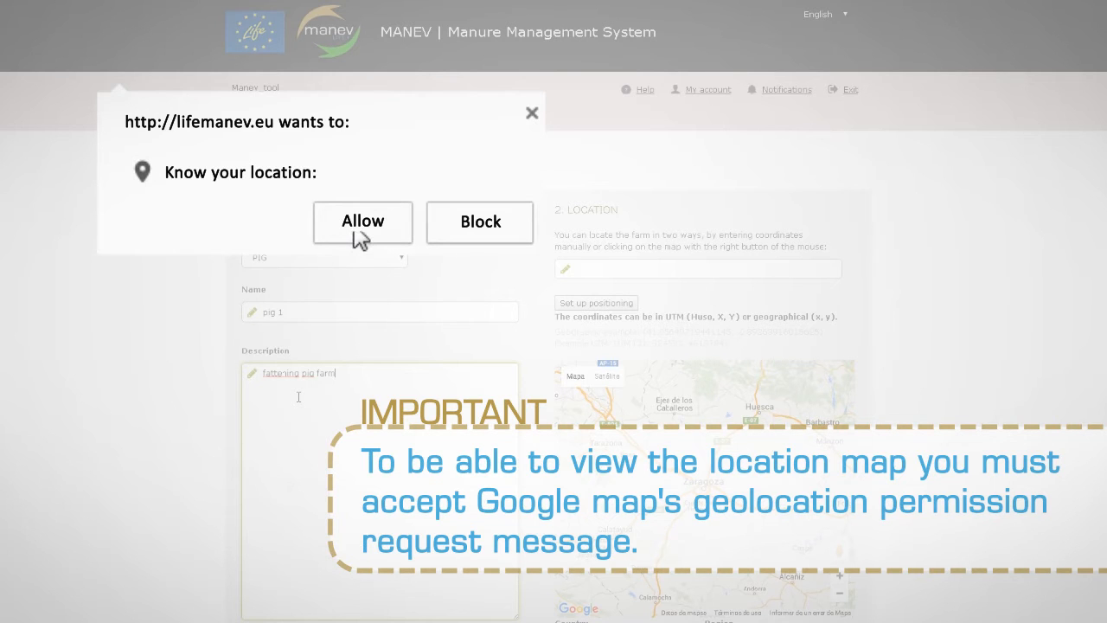
Step: Locate the farm on the map at Ejea de los Caballeros, Zaragoza, Spain, and show the marker's area information
scroll(298, 397, down, 1)
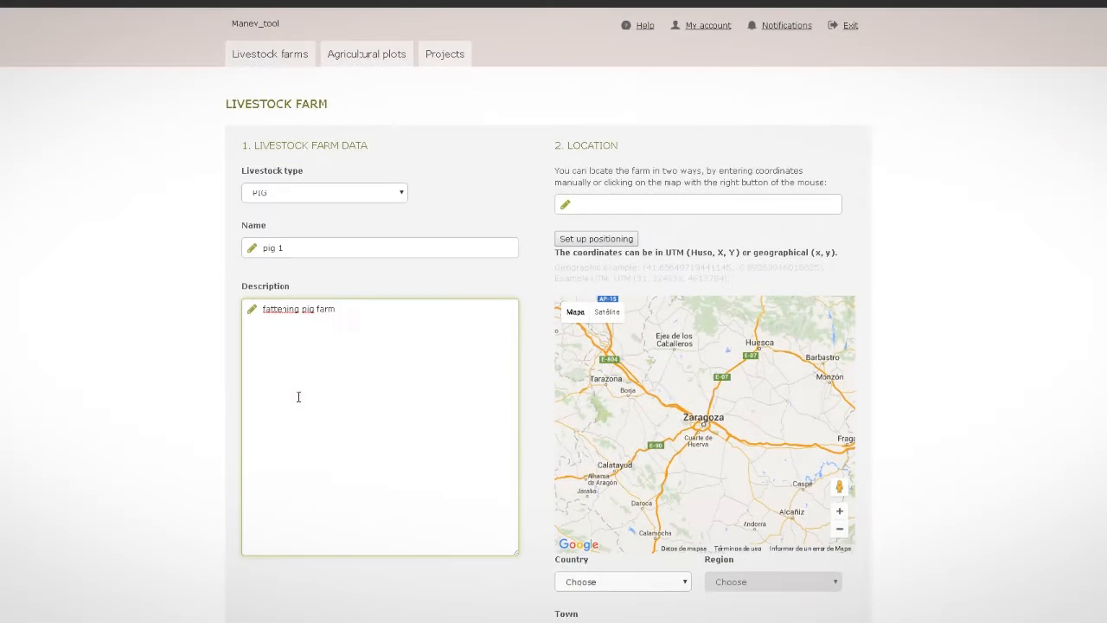
right_click(674, 356)
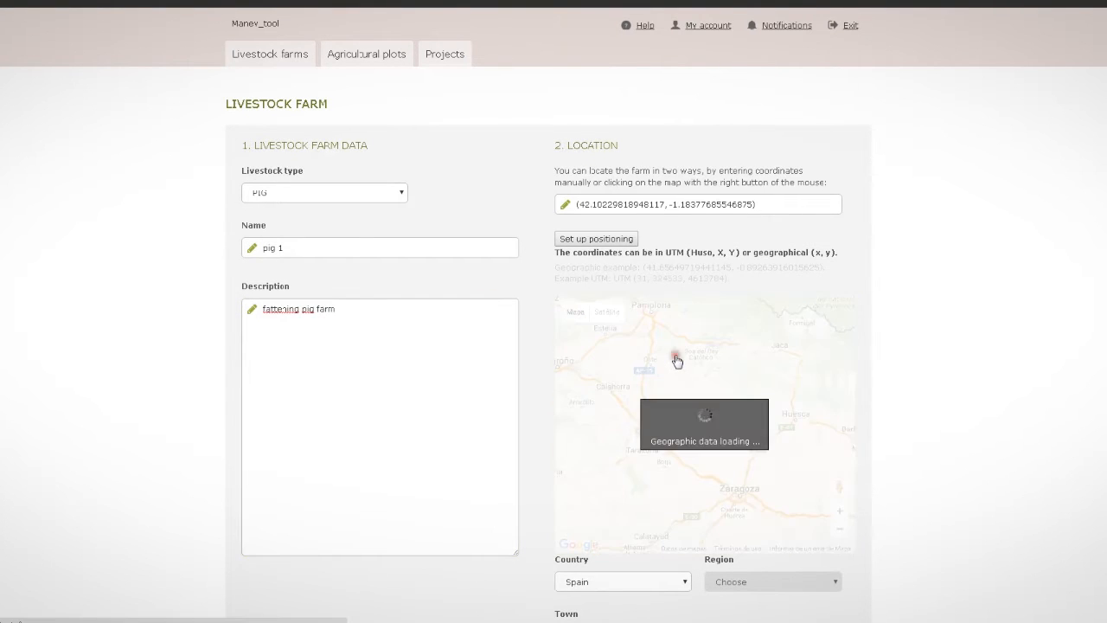
scroll(677, 362, down, 1)
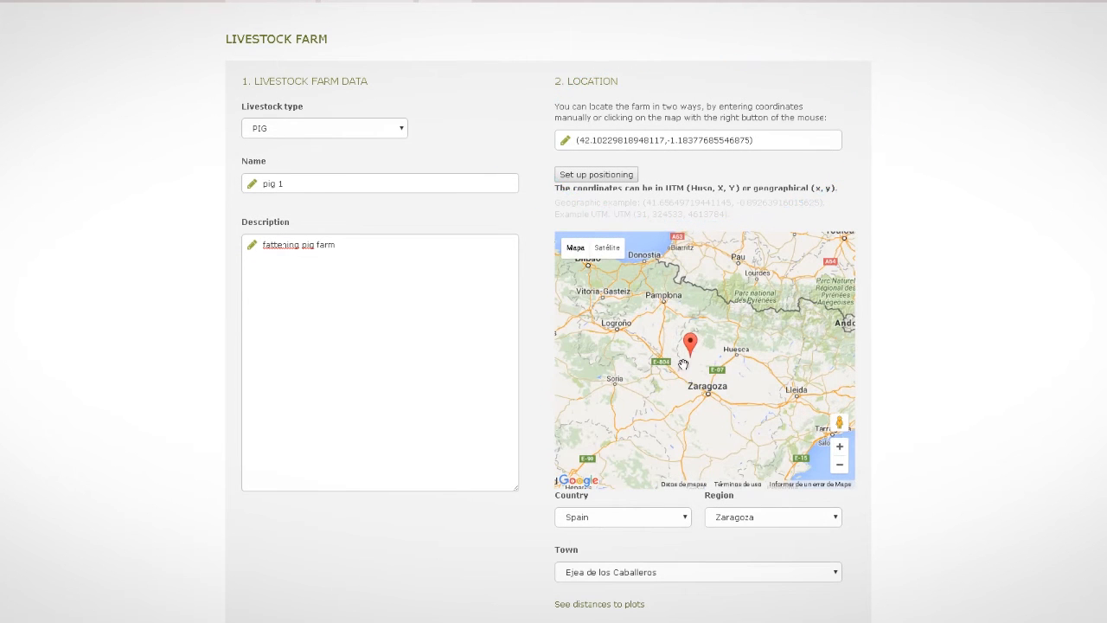
click(691, 344)
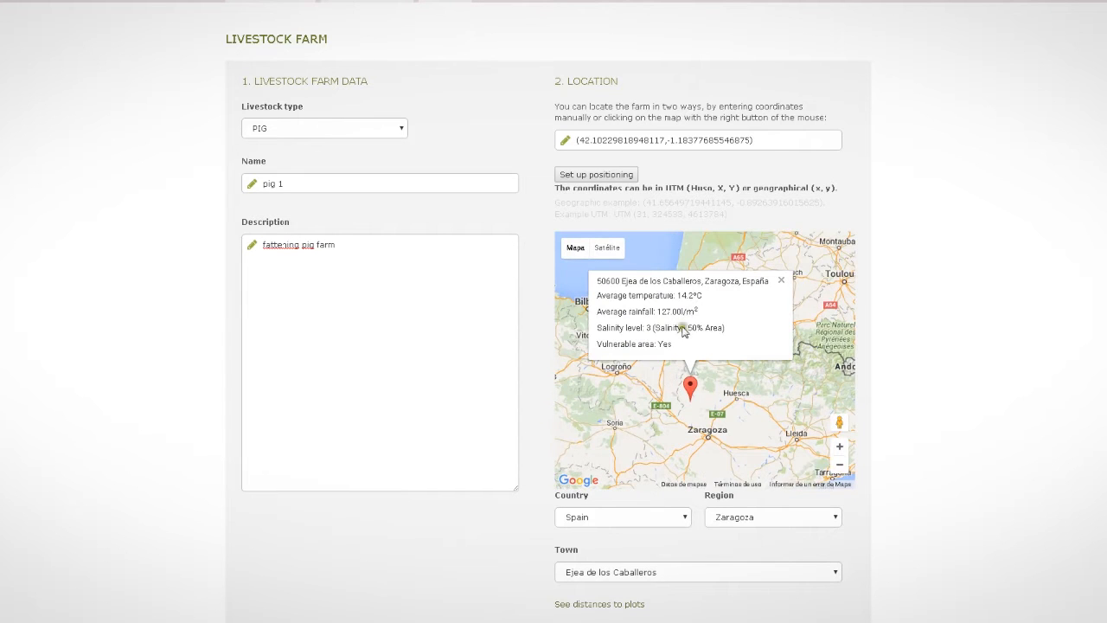
Step: Set the farm's manure type to "PIG - Fattening pig slurry" with 1000 heads and check the volume and composition values
scroll(531, 408, down, 5)
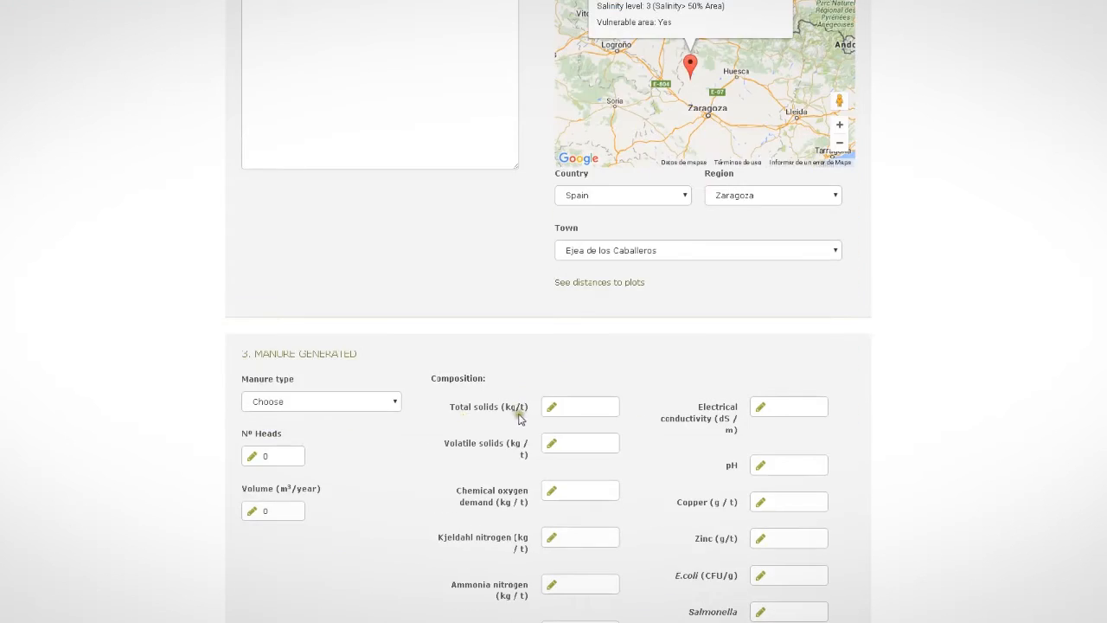
click(313, 337)
click(296, 361)
click(279, 394)
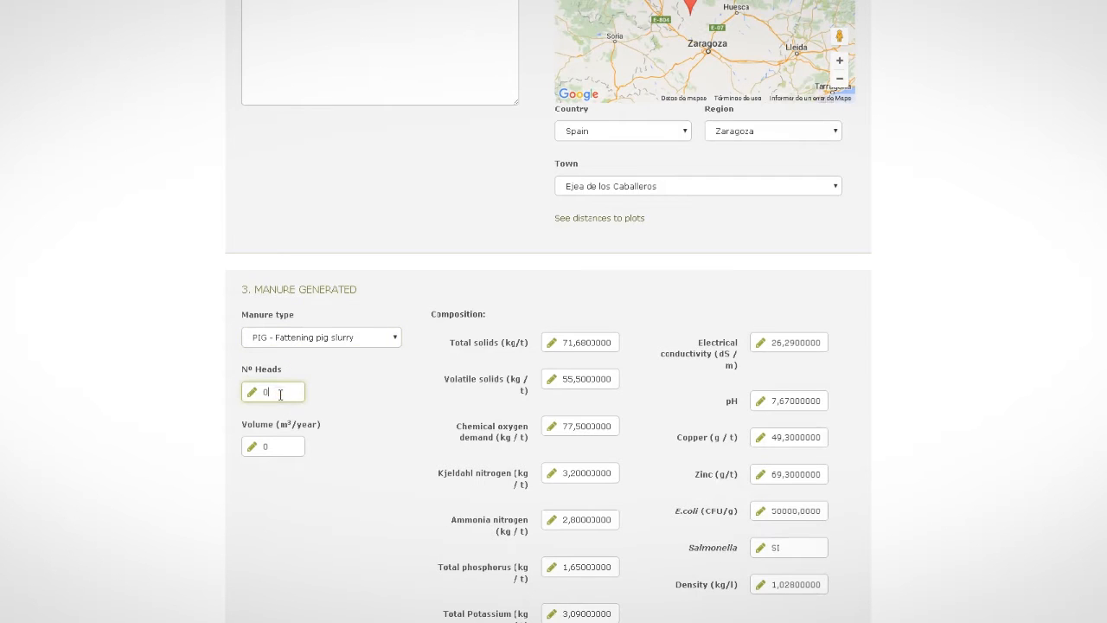
click(276, 448)
scroll(342, 469, down, 1)
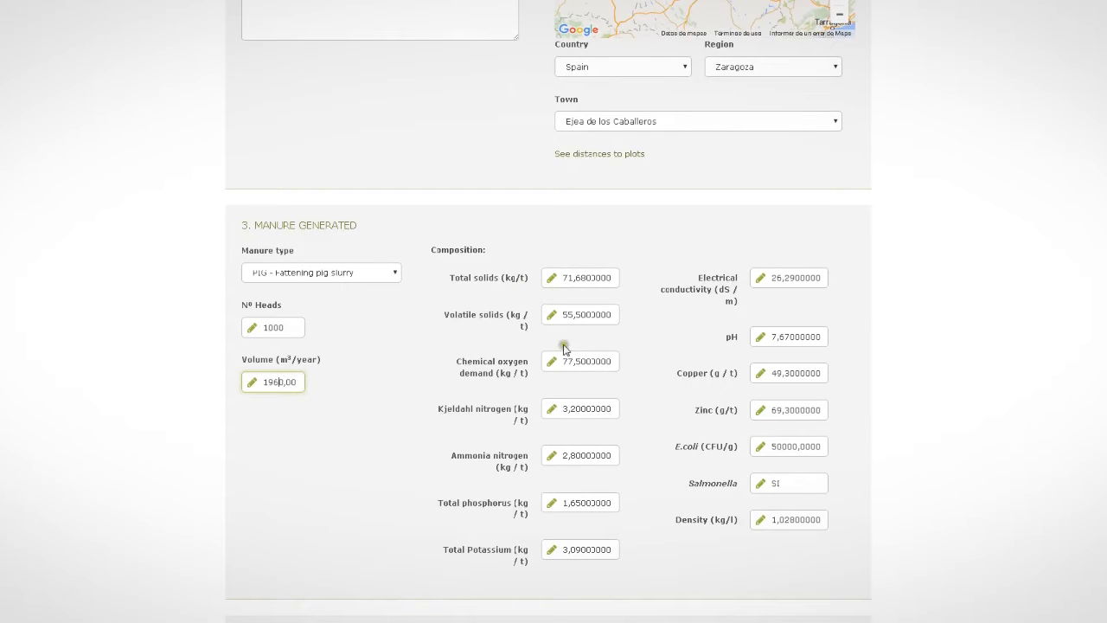
click(786, 409)
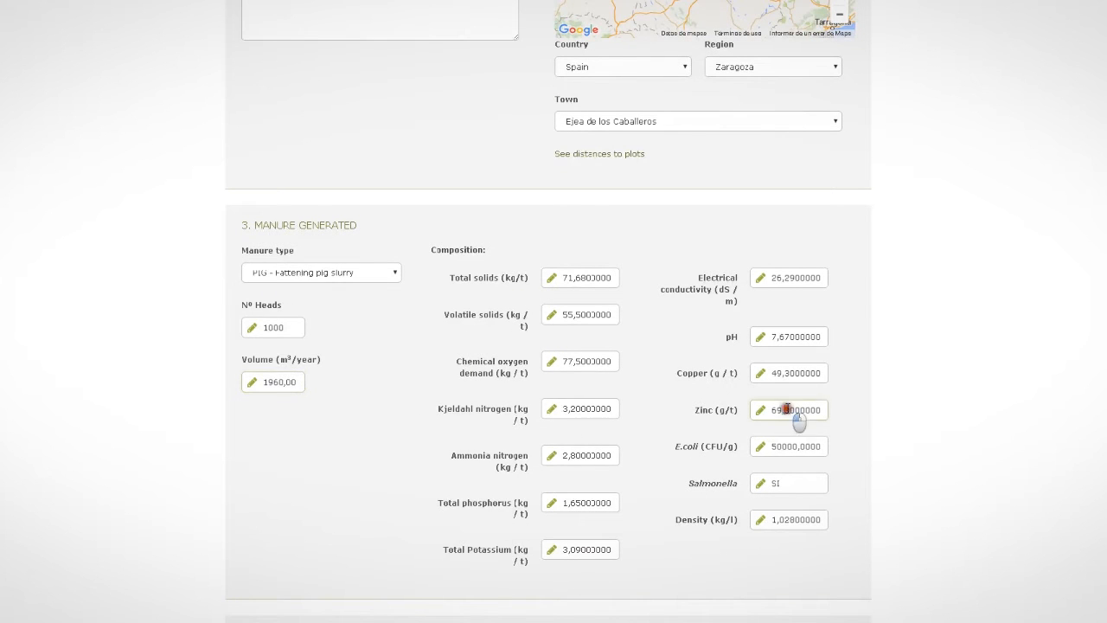
click(775, 483)
Step: Declare 400 m³ of outside storage as "Liquid storage no cover" in a "Plastic lined earth basin" and save the farm
scroll(679, 510, down, 4)
scroll(605, 517, down, 1)
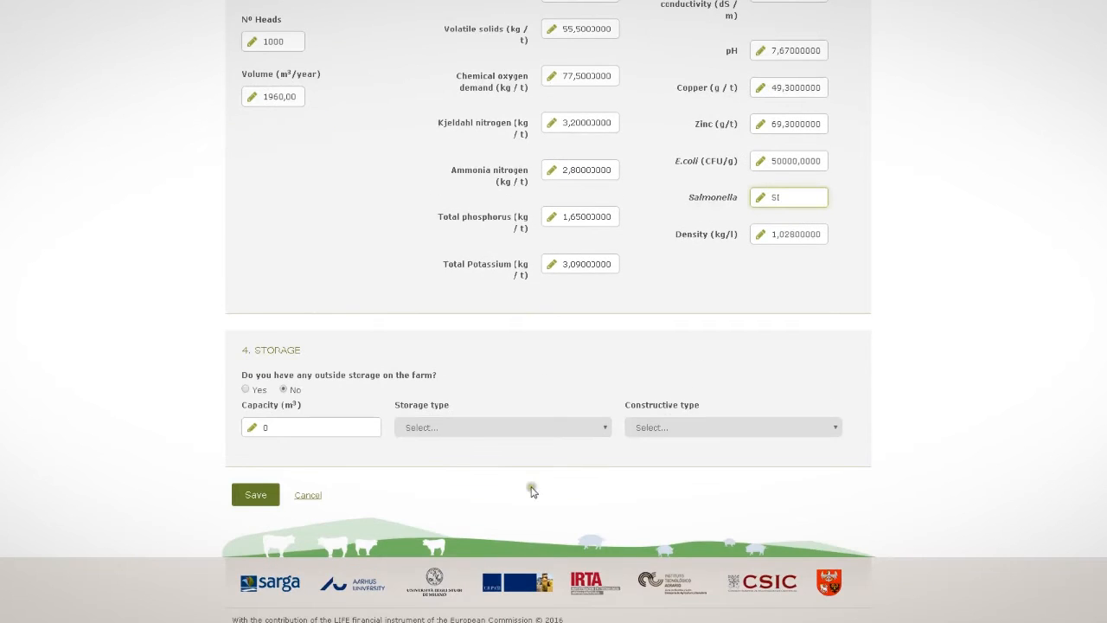
click(246, 389)
click(278, 427)
key(BackSpace)
text(400)
click(450, 427)
click(458, 483)
click(663, 427)
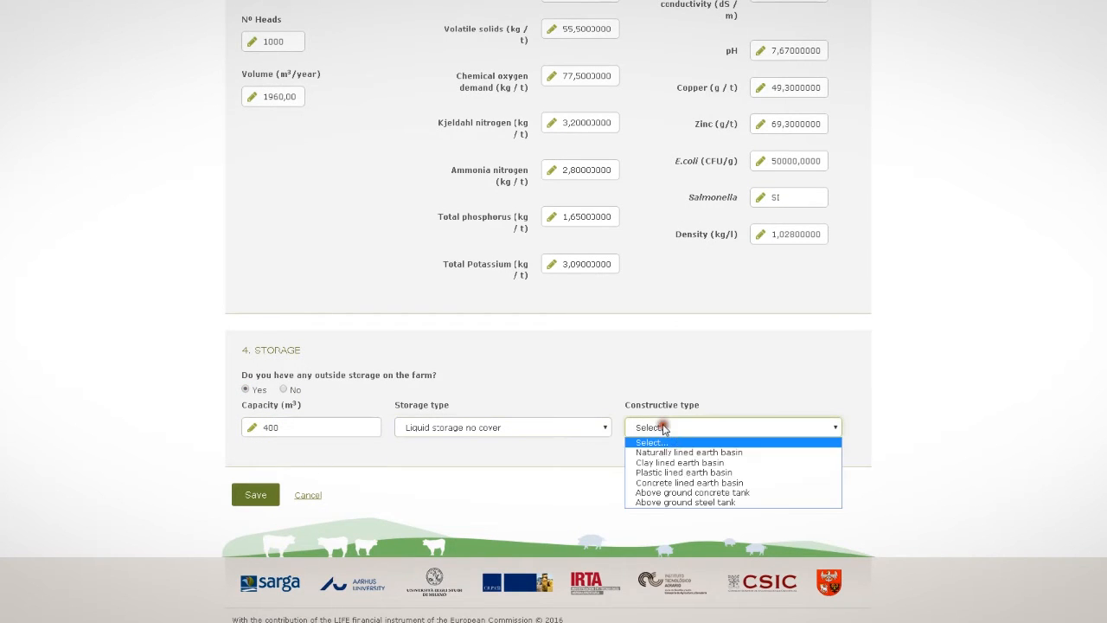
click(672, 473)
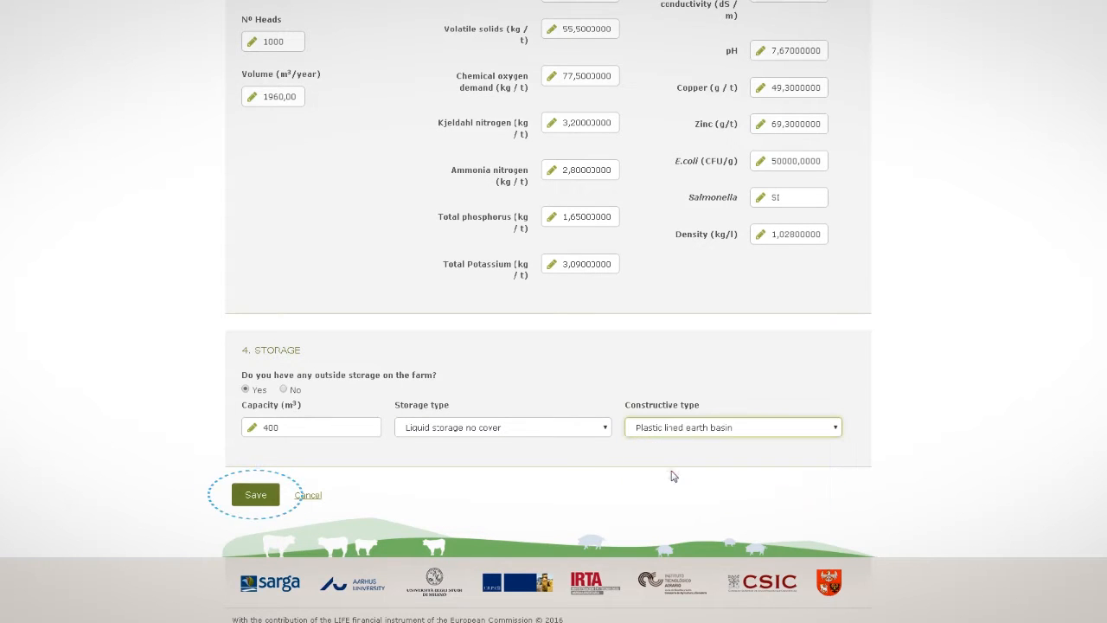
click(248, 497)
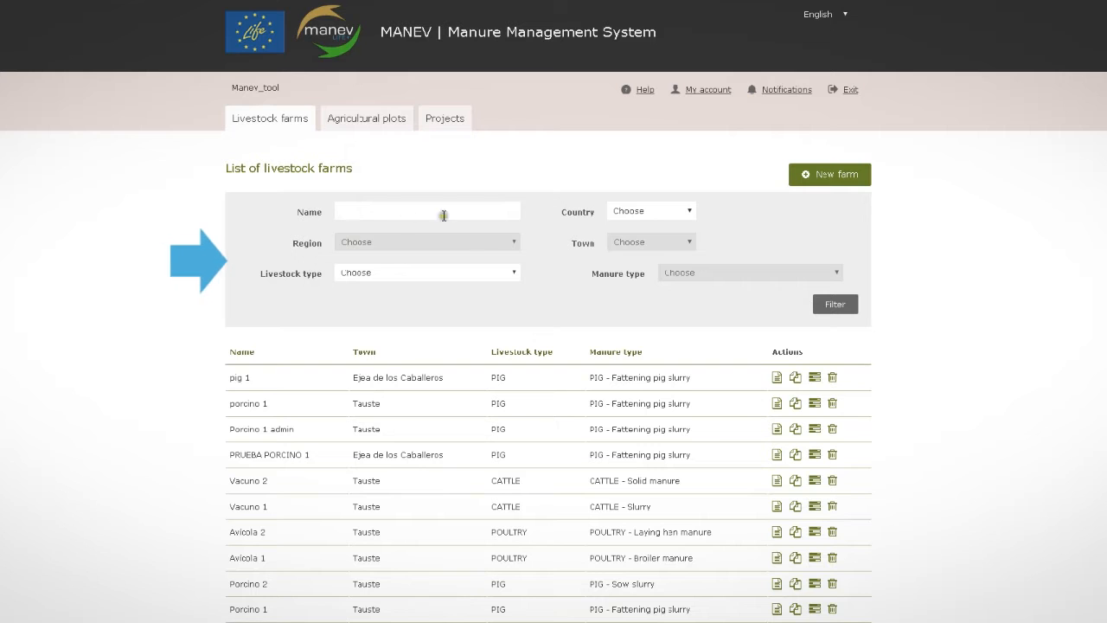
Step: Filter the livestock farms by the name "pig" and clear the filter to list all farms again
click(389, 214)
text(pig)
key(Return)
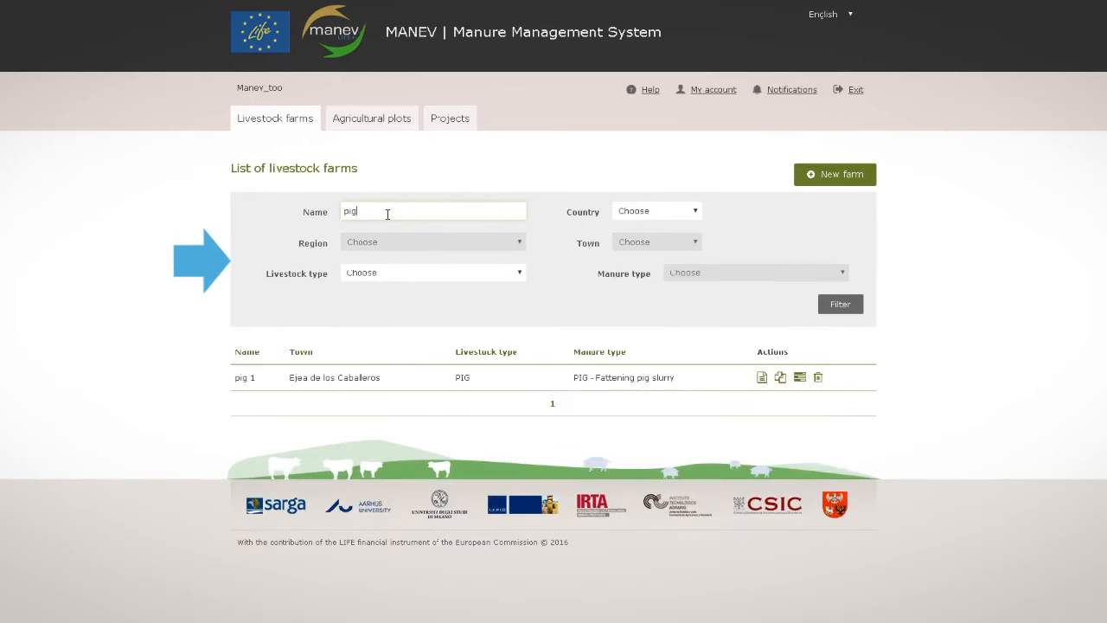
drag(370, 217, 331, 214)
key(BackSpace)
click(840, 301)
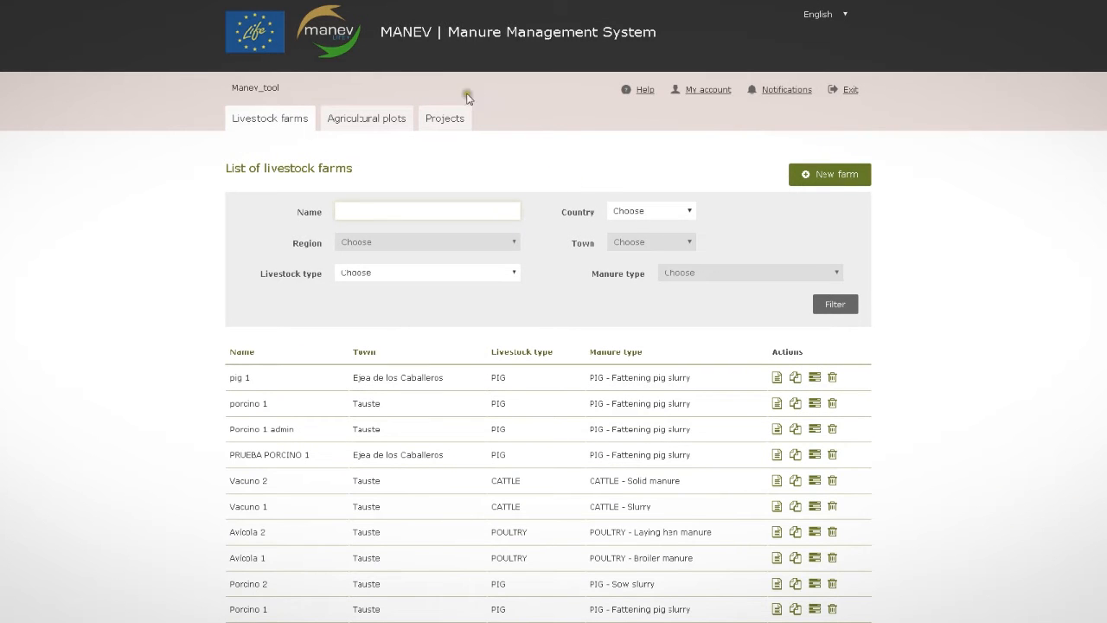
Step: Start a new agricultural plot named "plot 1", described as "wheat plot", and locate it on the map at Ejea de los Caballeros, Zaragoza
click(388, 118)
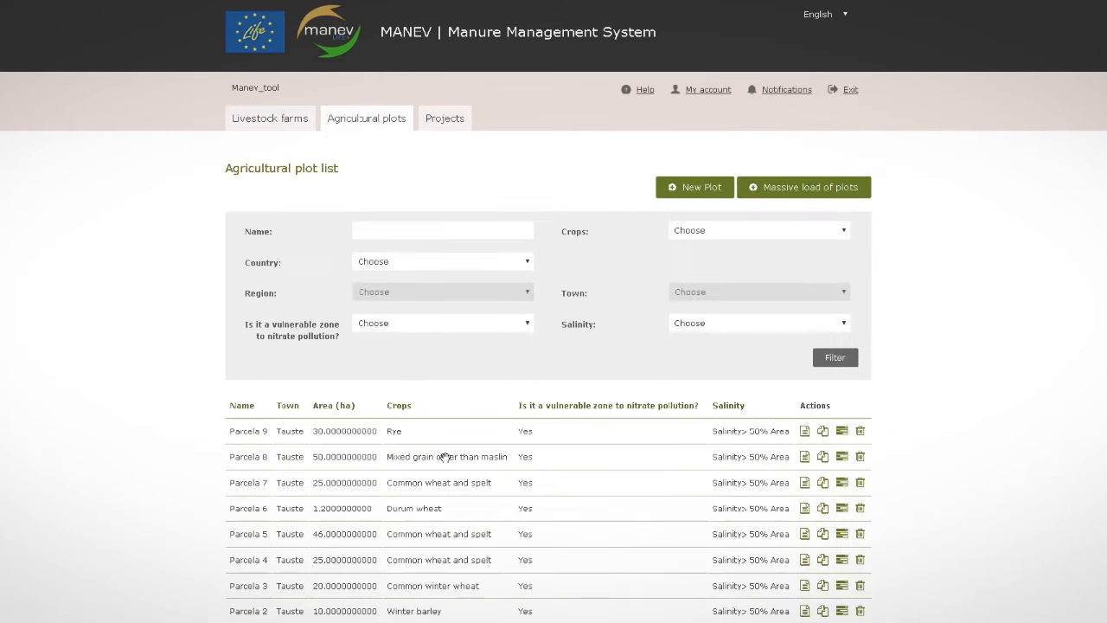
click(703, 191)
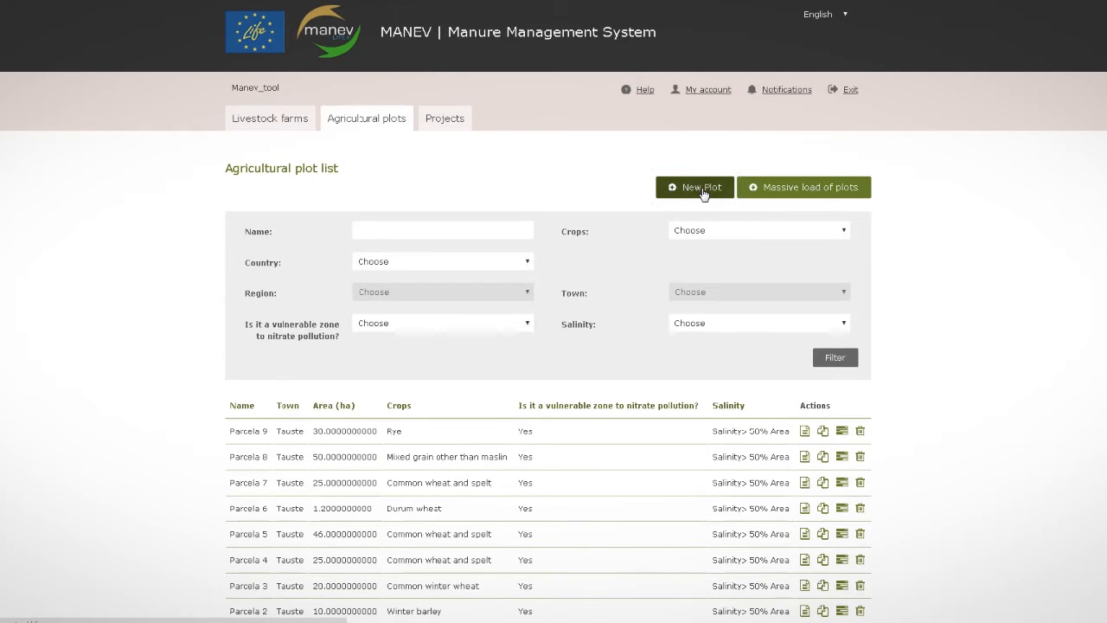
click(337, 282)
text(p)
click(613, 291)
scroll(613, 290, down, 3)
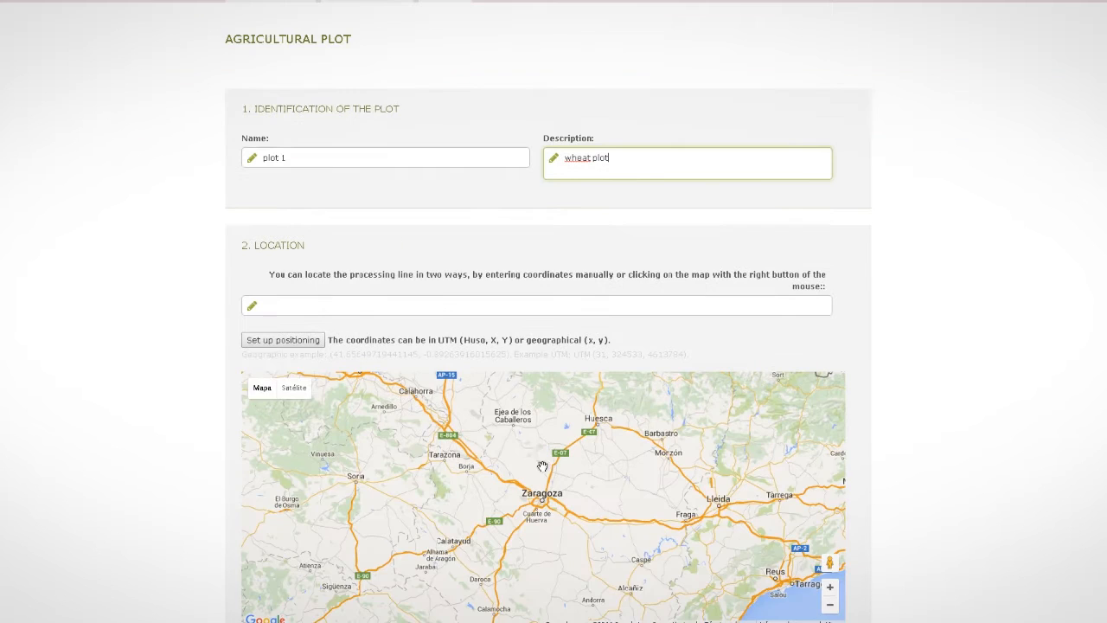
right_click(506, 424)
Step: Set the plot's crop to Durum wheat
scroll(183, 527, down, 5)
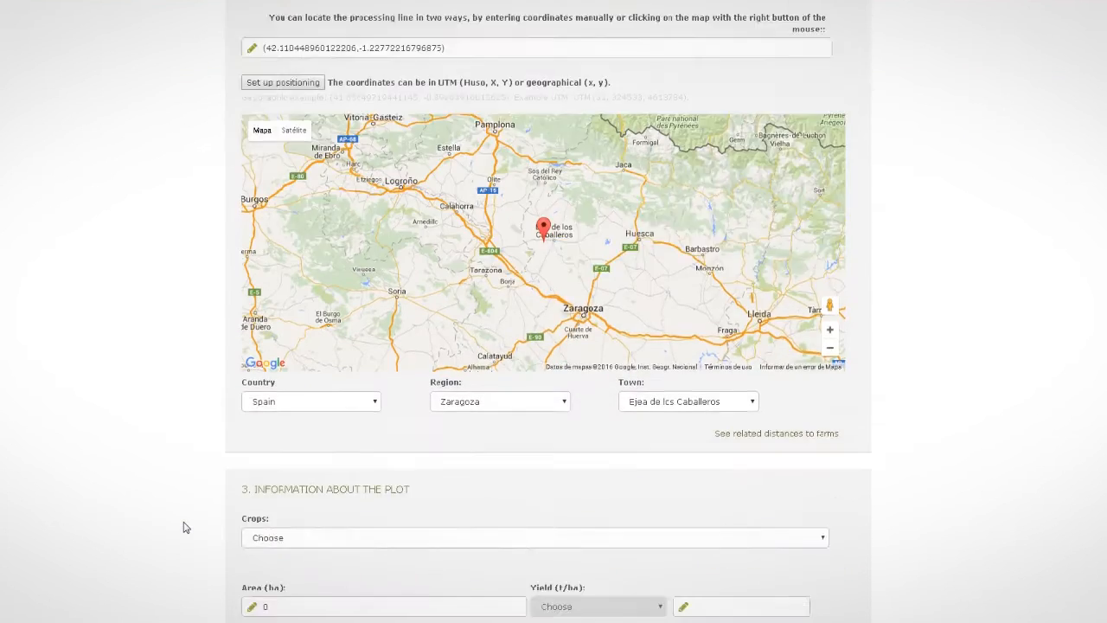
click(309, 345)
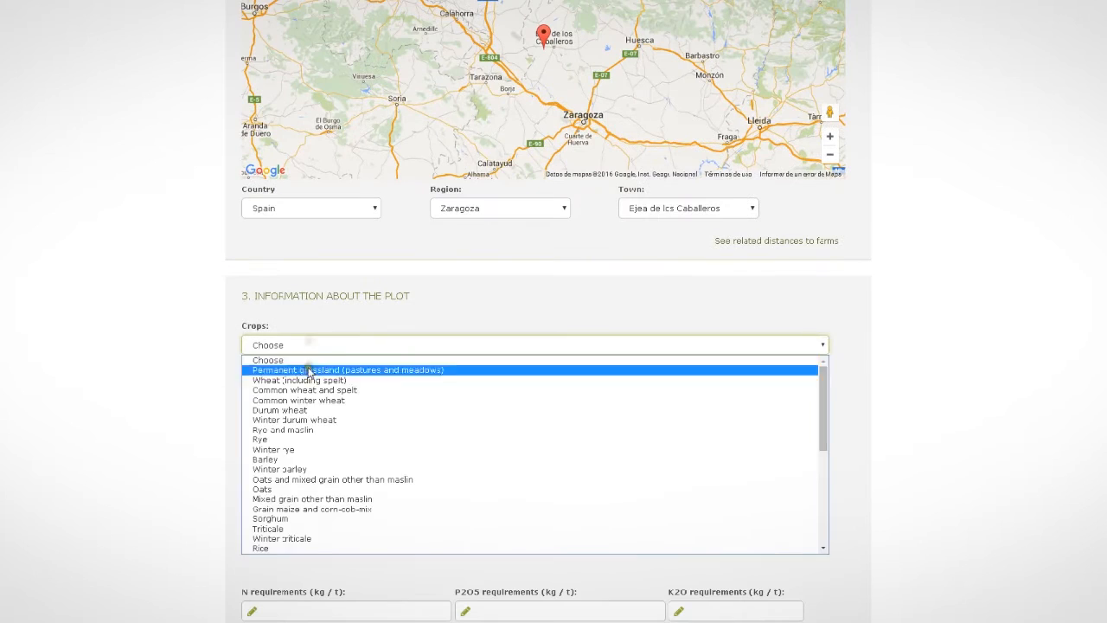
click(303, 411)
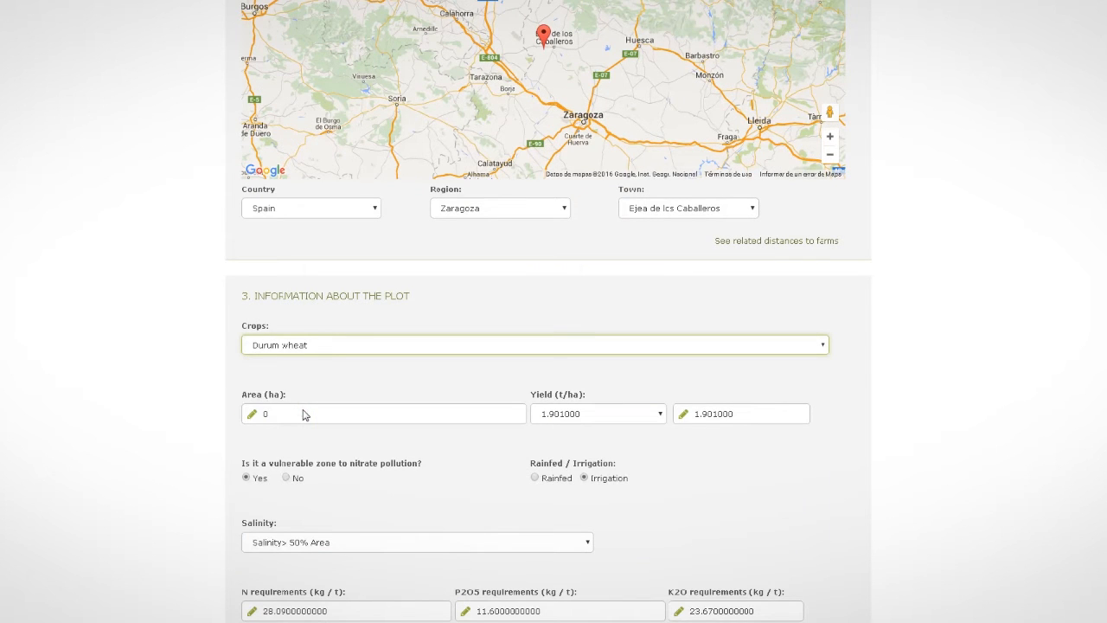
Step: Set the plot's area to 20 ha, review its N, P2O5 and K2O requirements, and save the plot
click(303, 415)
text(2)
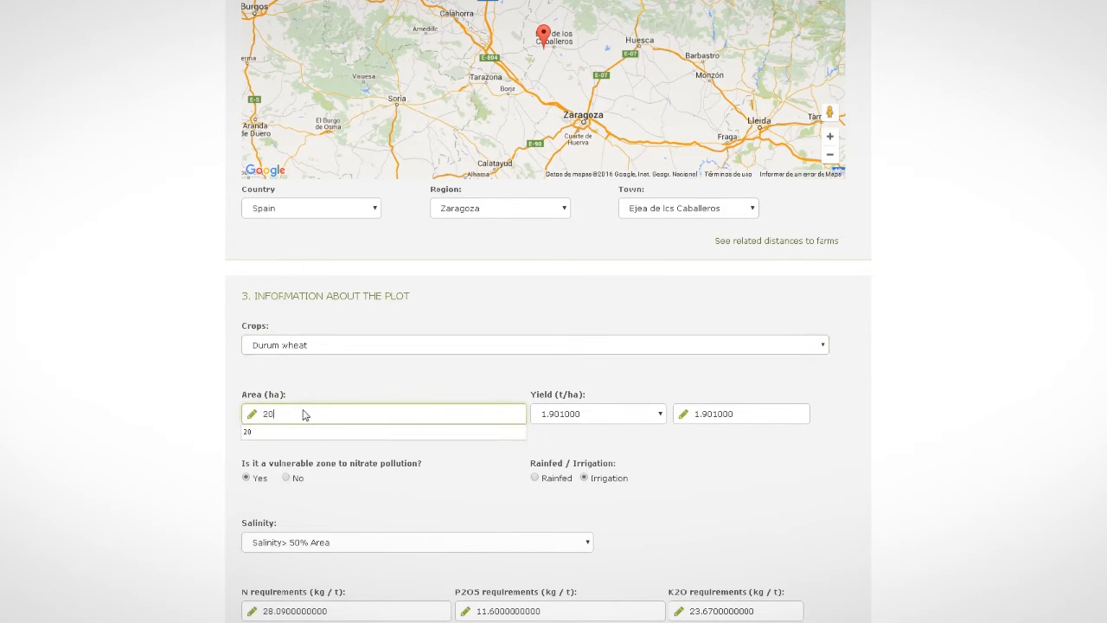
click(295, 444)
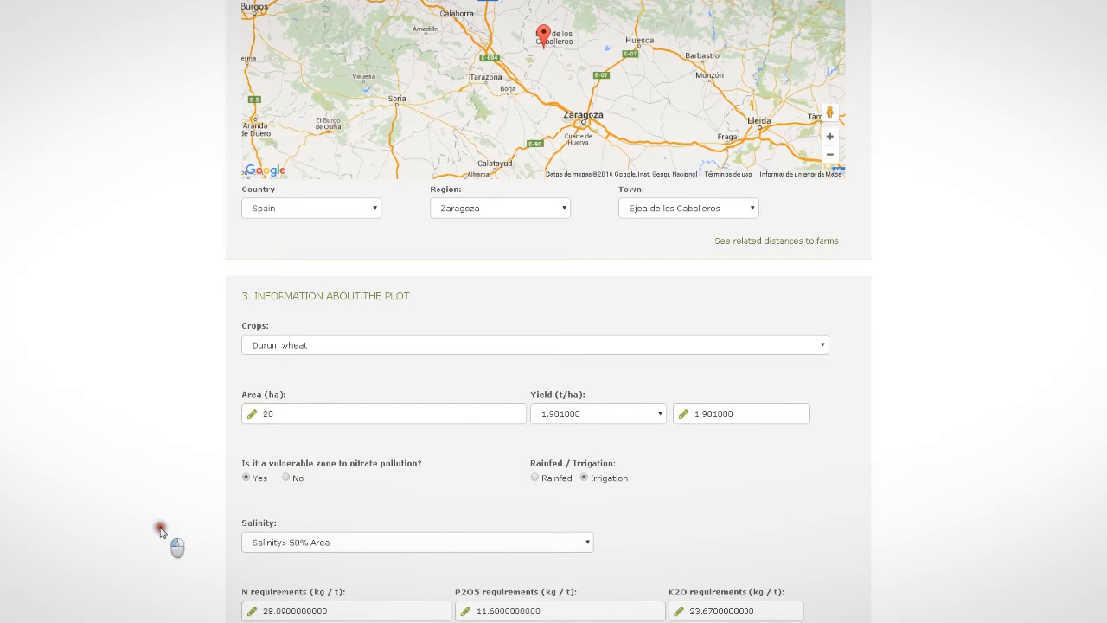
scroll(161, 531, down, 3)
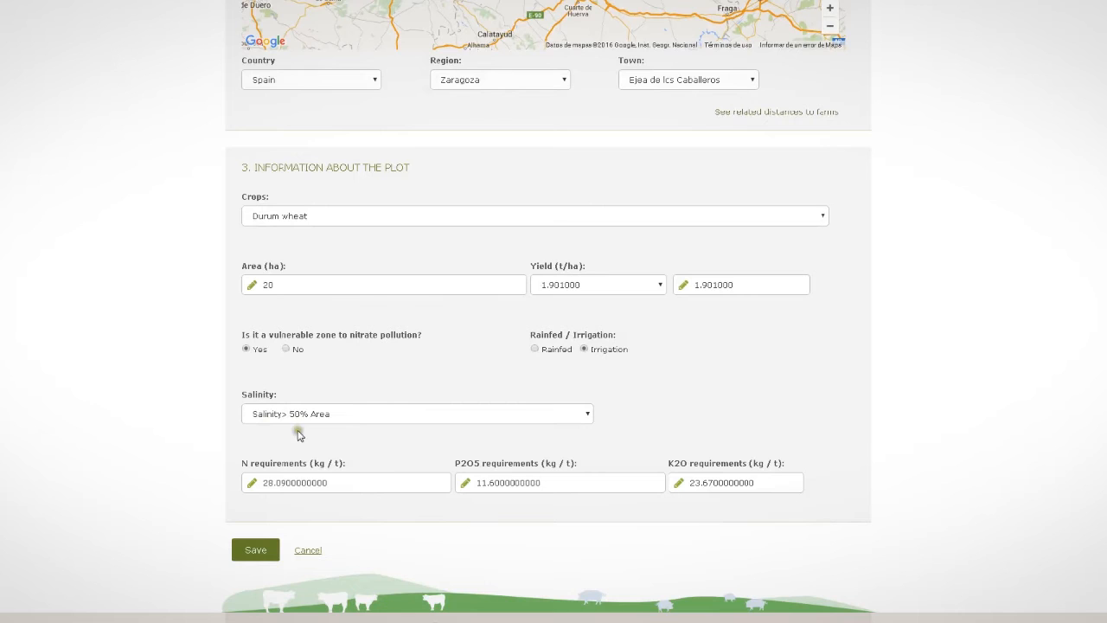
click(310, 482)
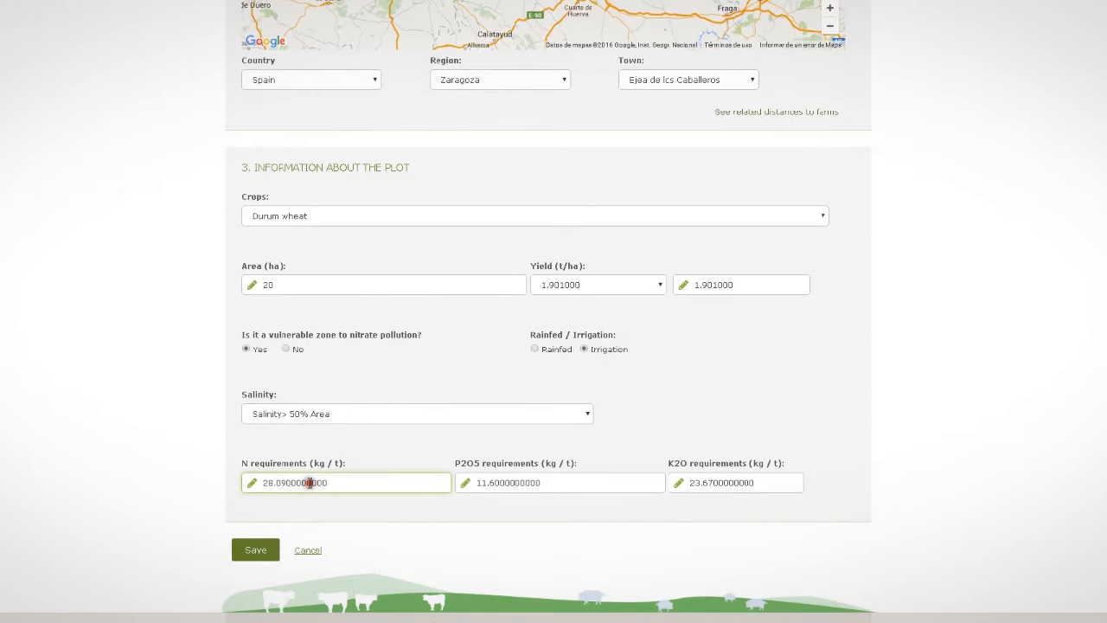
click(504, 481)
click(740, 484)
click(241, 552)
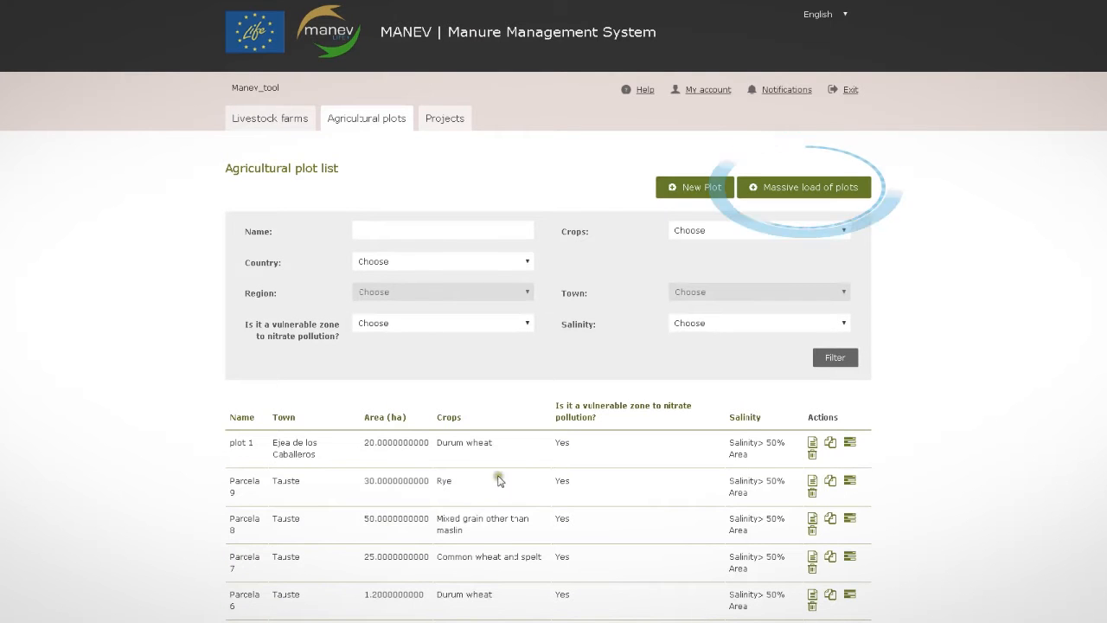
Step: Start a massive load of plots and download its Excel template
click(792, 188)
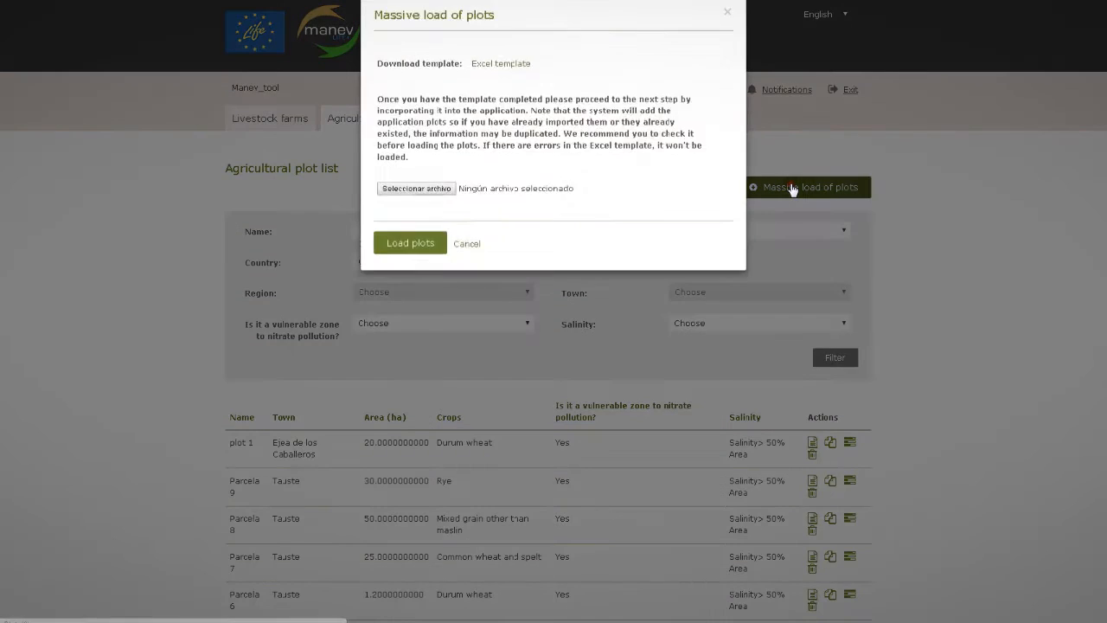
click(493, 82)
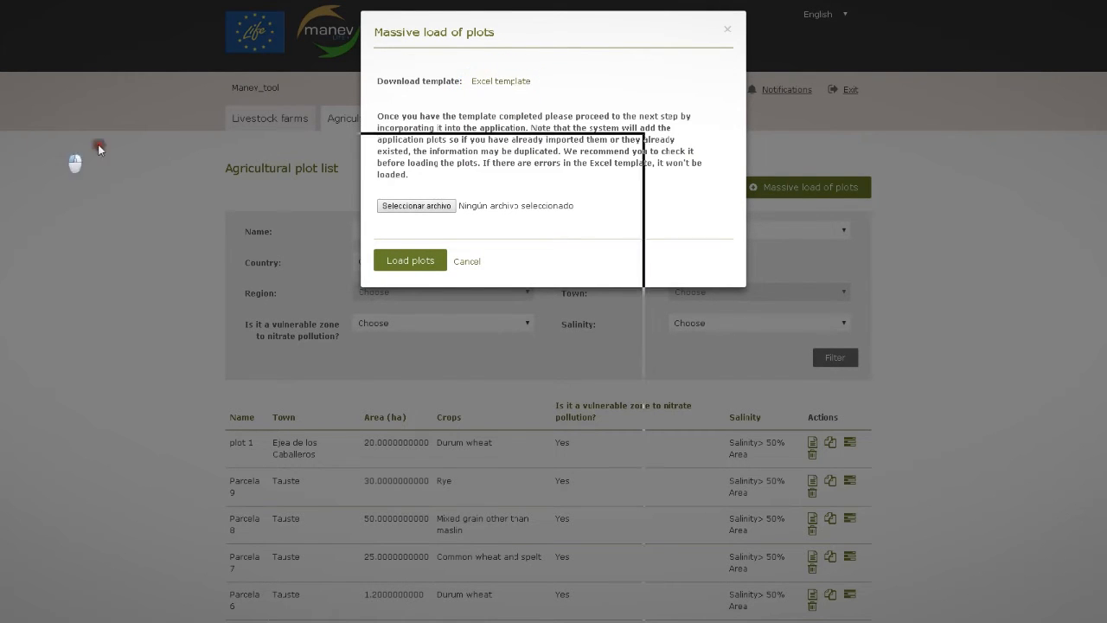
drag(95, 143, 625, 140)
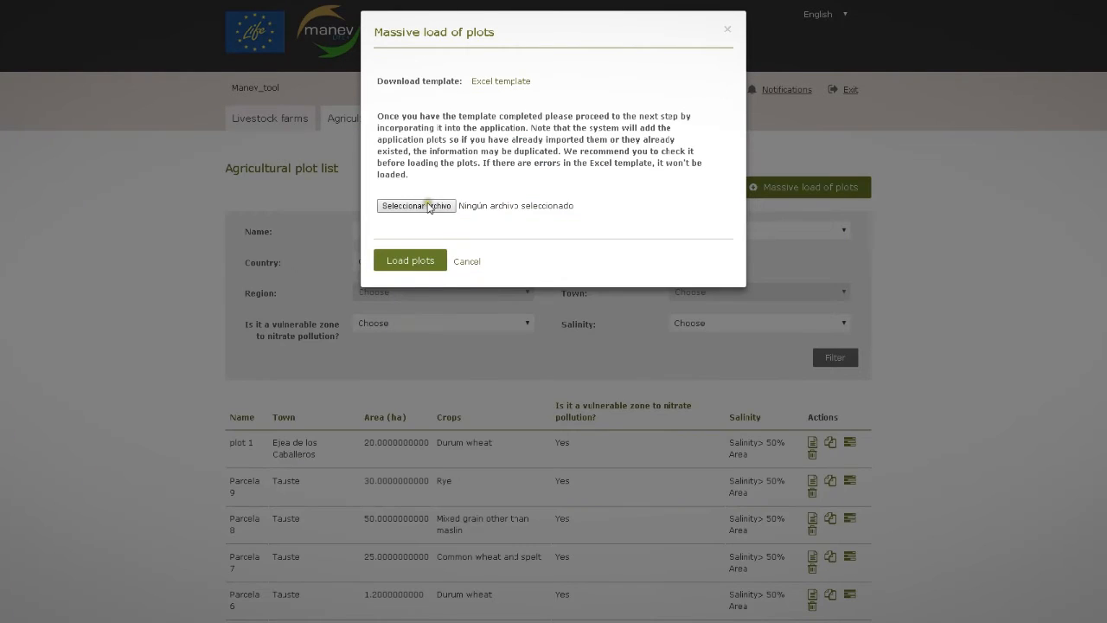
Step: Load the plots from the completed template PlantillaParcelas_rellena.xls and store them in the plot list
click(428, 208)
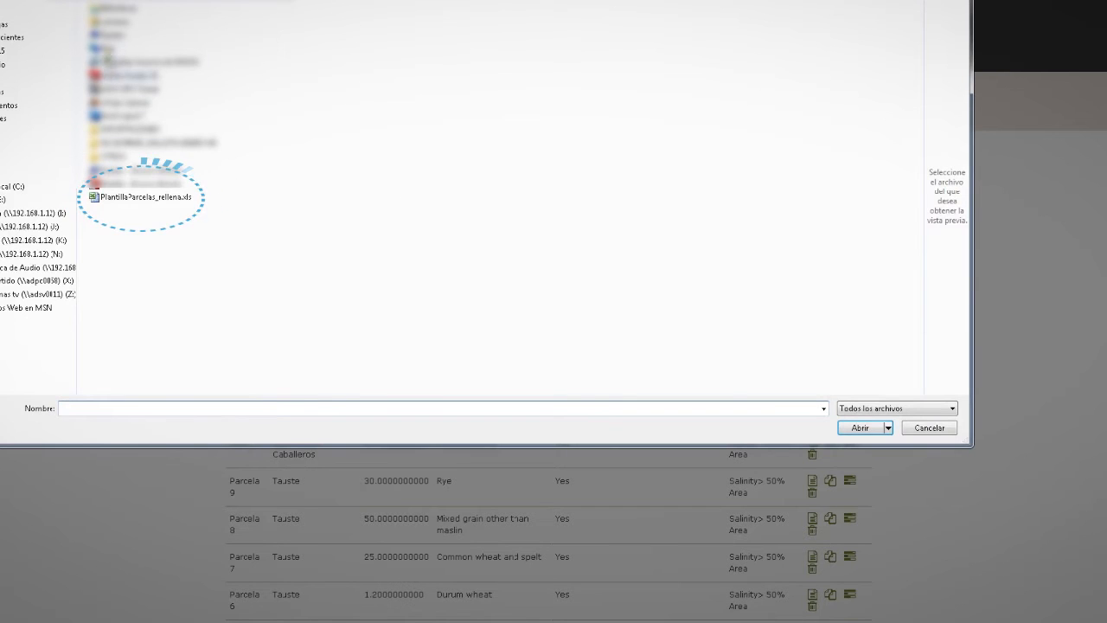
double_click(138, 197)
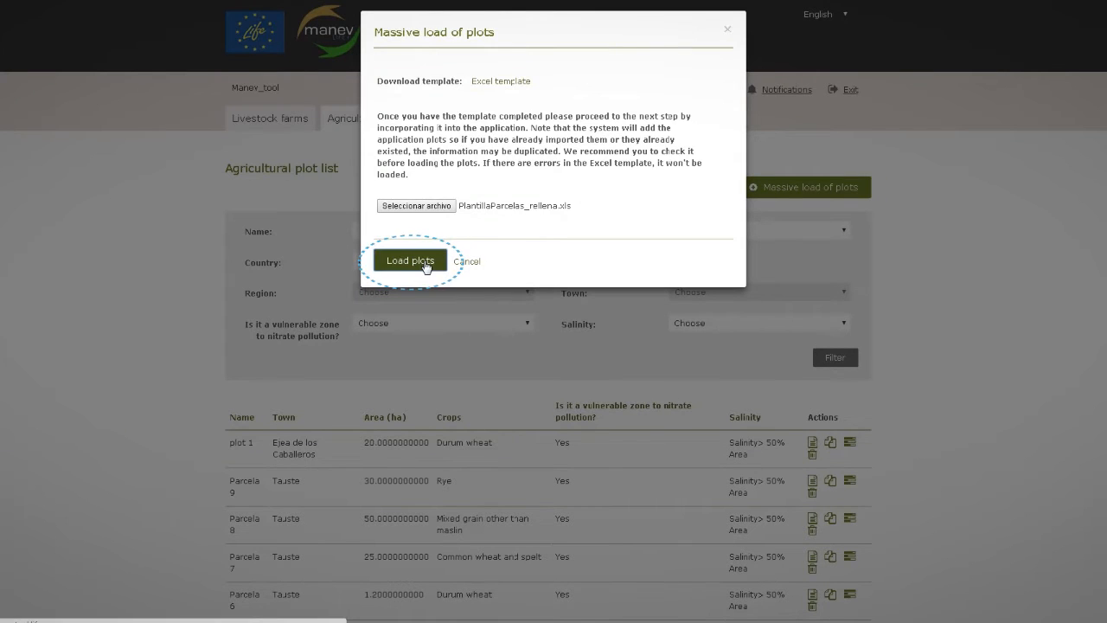
click(426, 267)
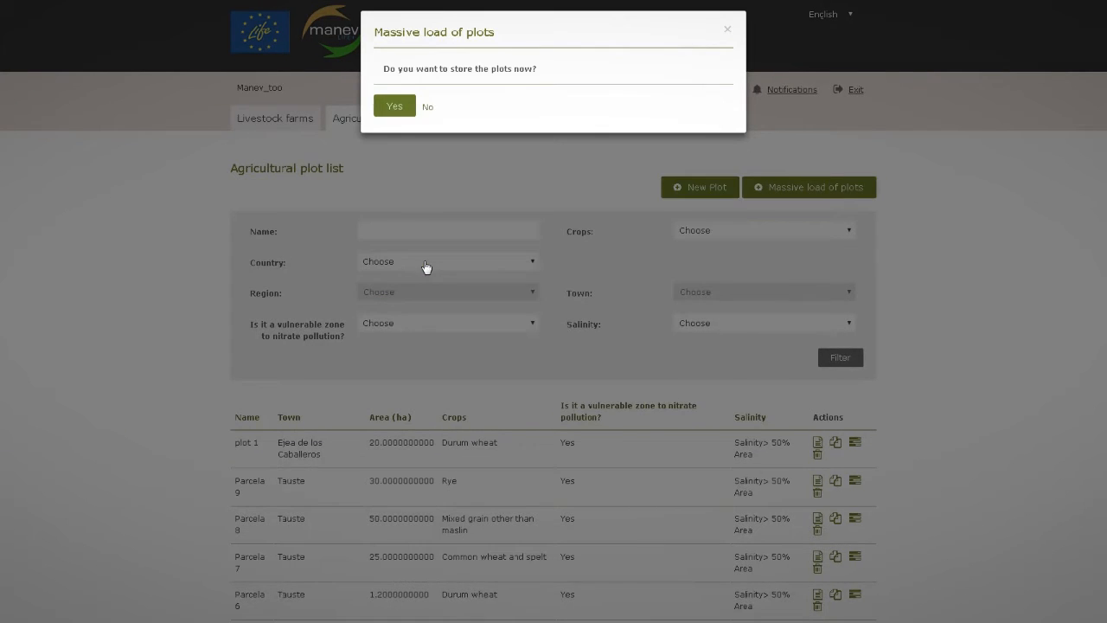
click(396, 107)
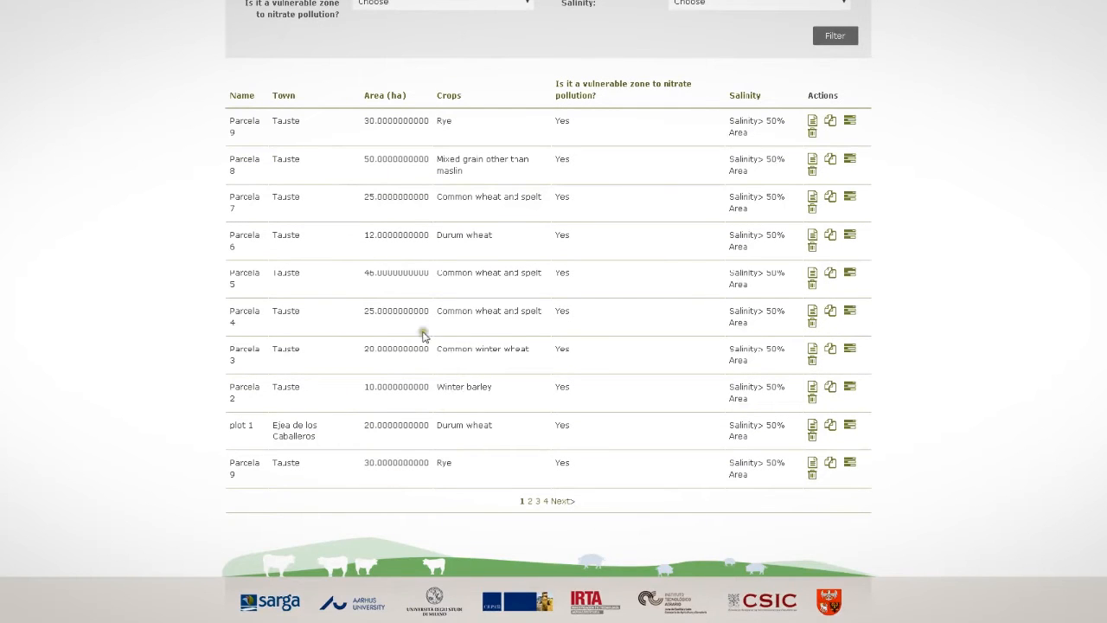
Step: Create a Guided Mode project named "Project 1 guided" with the description "Guided project SURPLUS"
scroll(506, 430, up, 3)
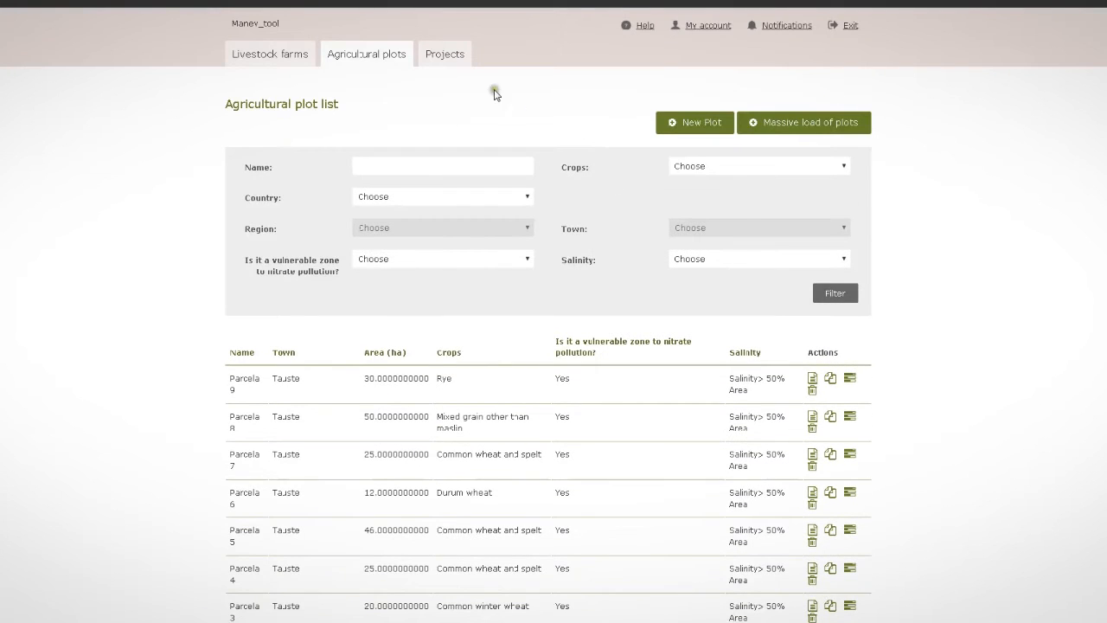
click(443, 57)
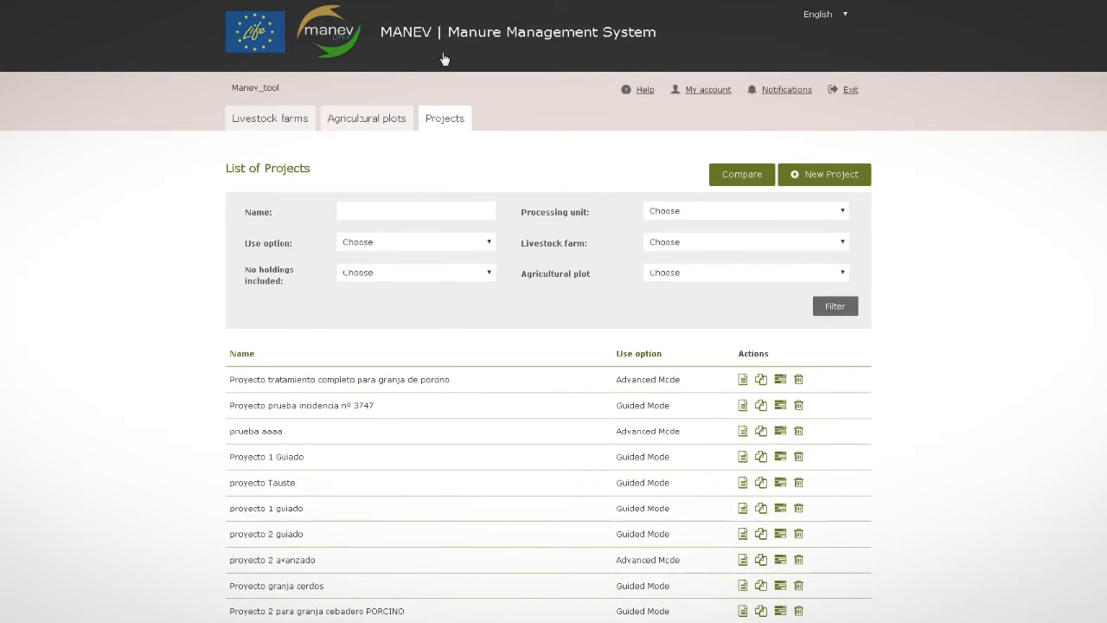
click(849, 187)
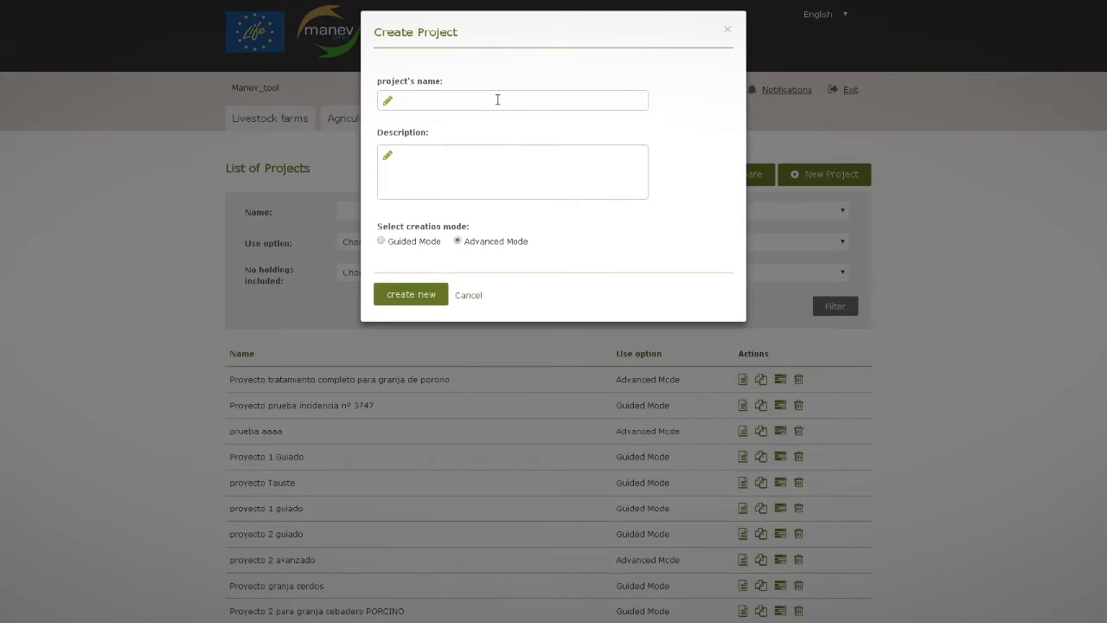
click(498, 99)
text(Project 1 guided)
click(425, 156)
text(SURPLUS)
click(380, 241)
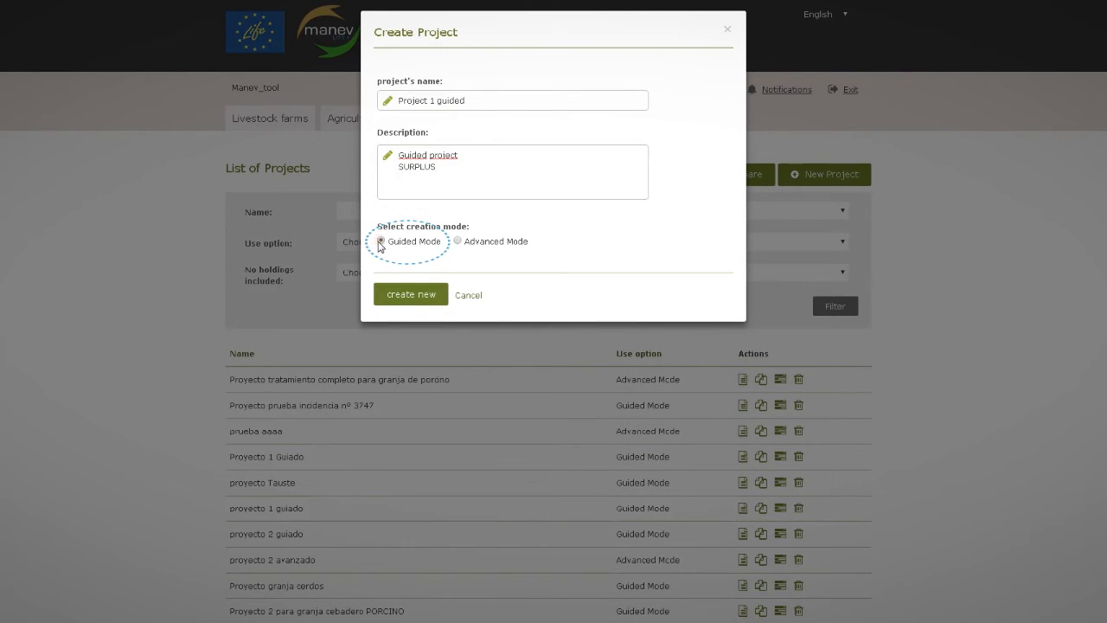
click(410, 294)
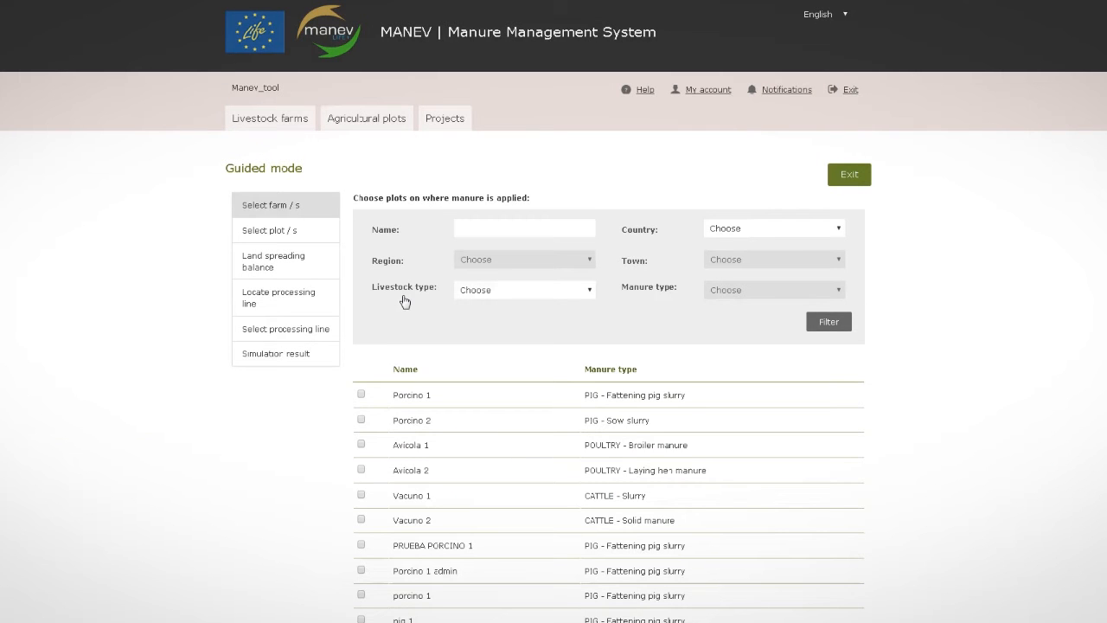
Step: Choose the farm Porcino 2 and the 10 ha barley plot Parcela 2 for the guided project, and proceed to the land spreading balance
scroll(432, 493, down, 3)
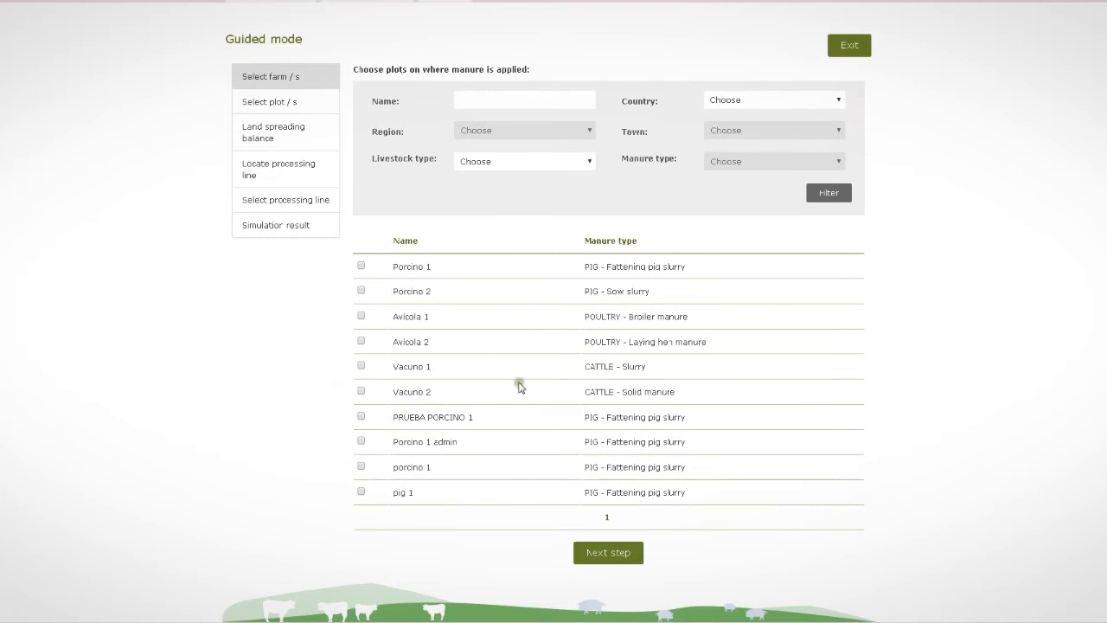
click(608, 552)
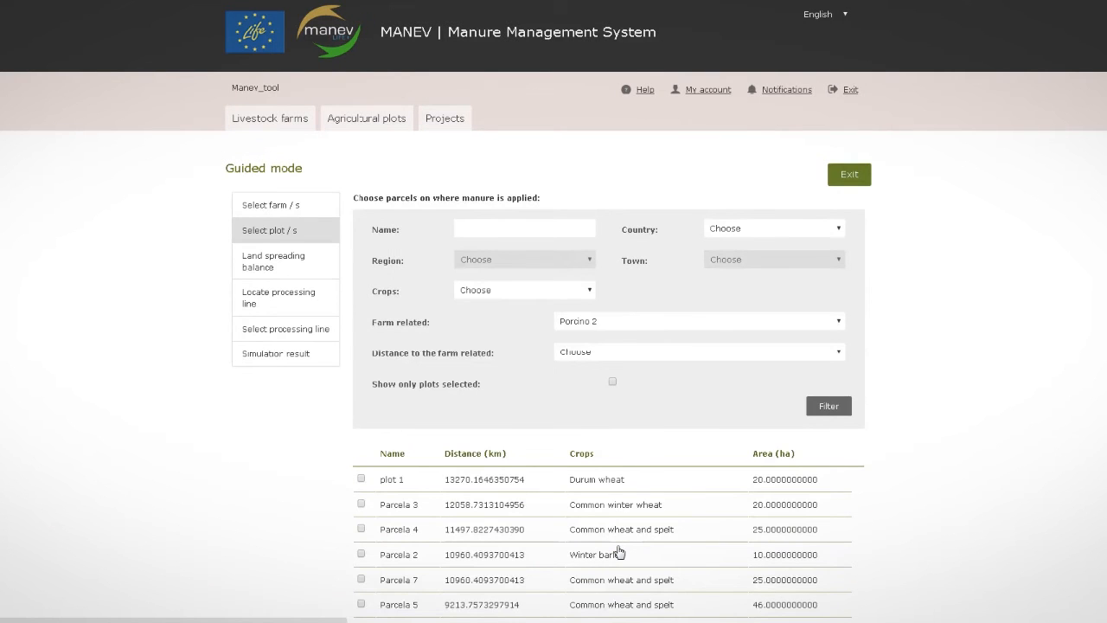
scroll(618, 552, down, 3)
click(588, 537)
click(619, 538)
click(361, 385)
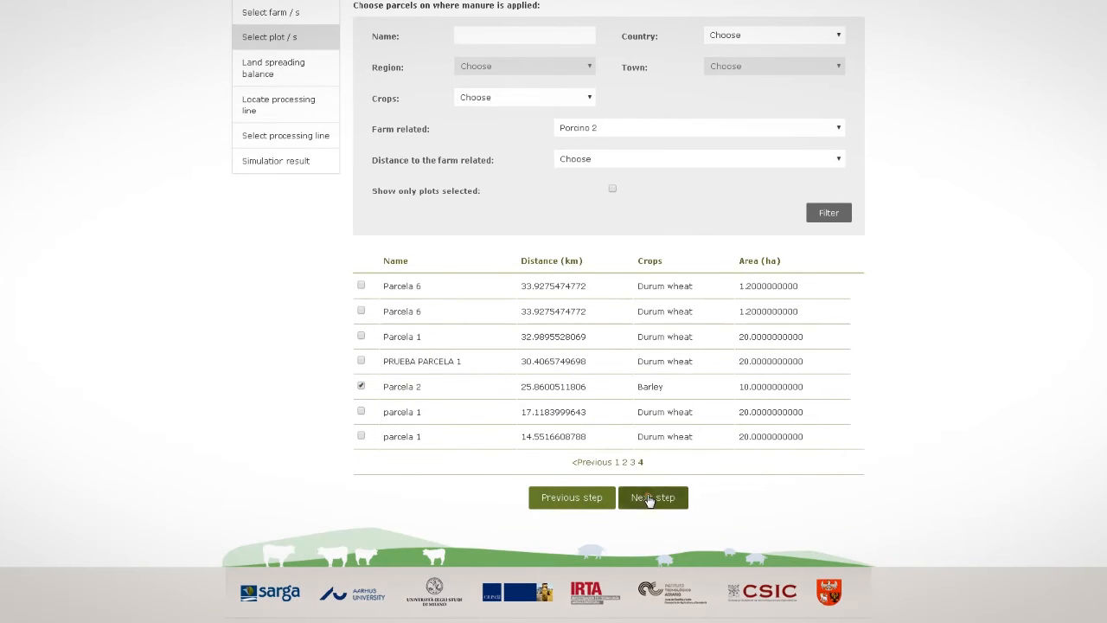
click(648, 499)
click(649, 499)
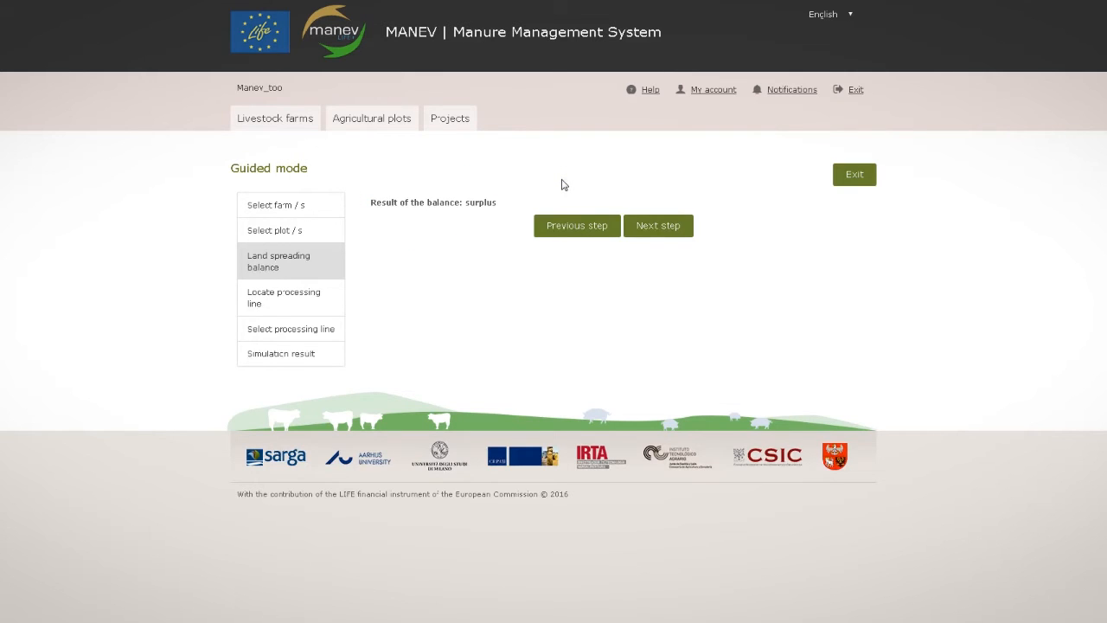
Step: Locate the processing line on the map at Ejea de los Caballeros and proceed to the processing line selection
click(677, 234)
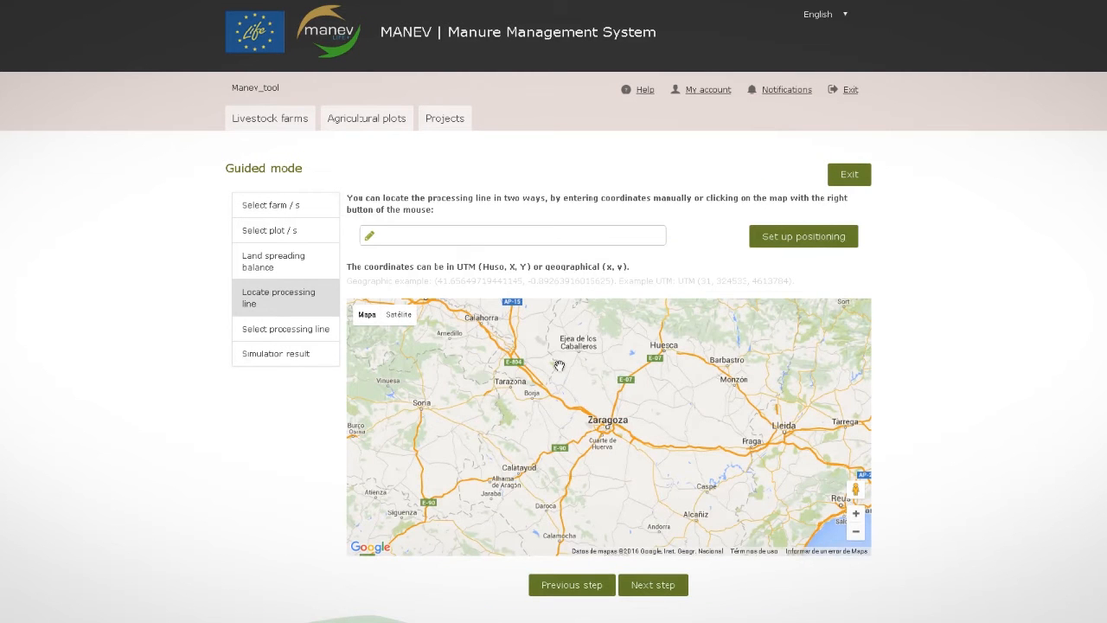
scroll(560, 365, up, 1)
right_click(581, 367)
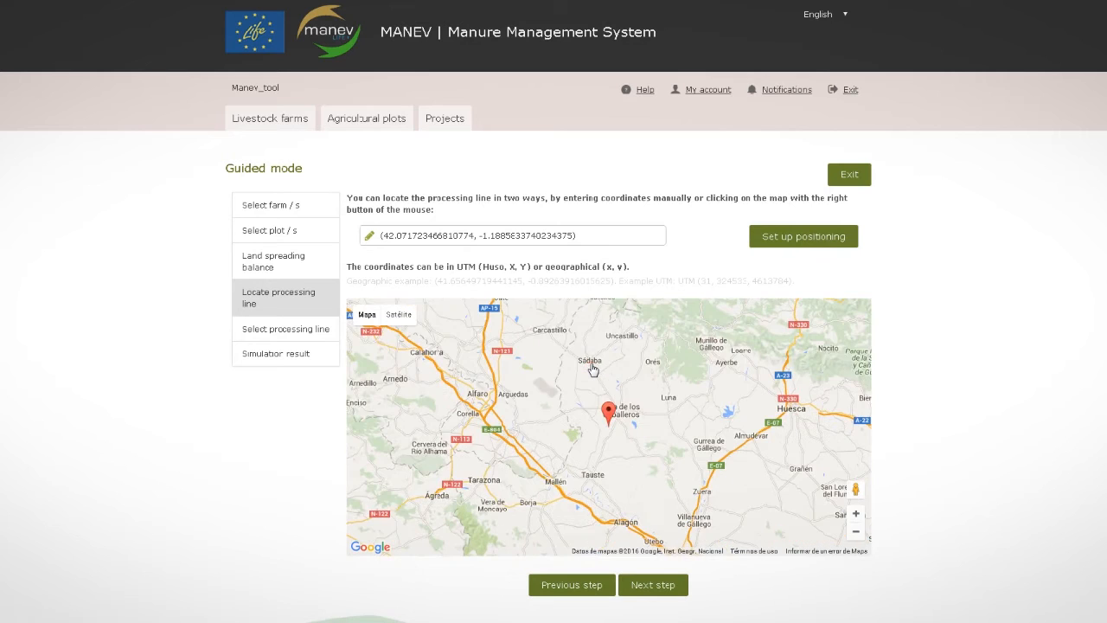
scroll(591, 469, down, 1)
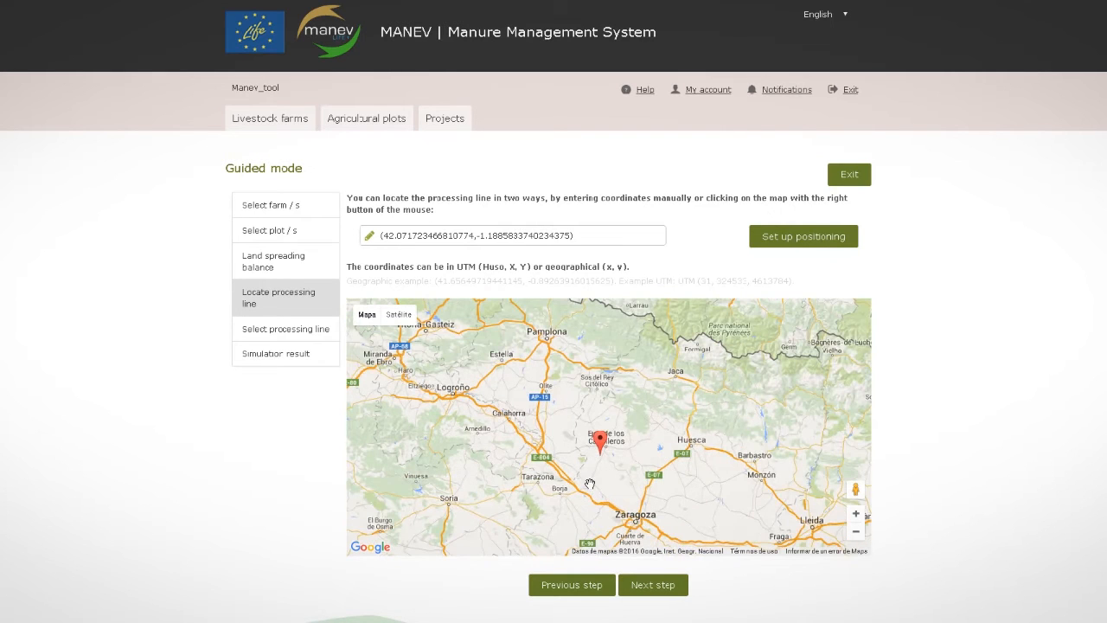
click(652, 586)
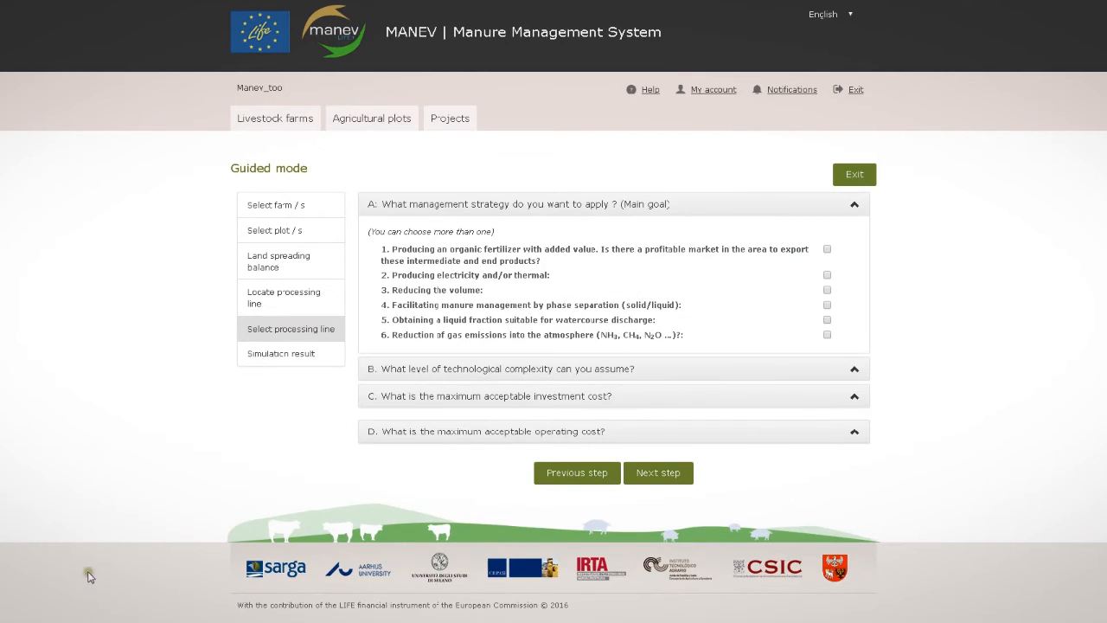
Step: Choose manure management by phase separation (solid/liquid) as the main goal and pick an acceptable level of technological complexity
click(826, 304)
click(595, 370)
click(385, 293)
Step: Enter the maximum acceptable investment cost, set the maximum operating cost to 10 €/t, and proceed to the matching processing lines
click(467, 344)
click(464, 292)
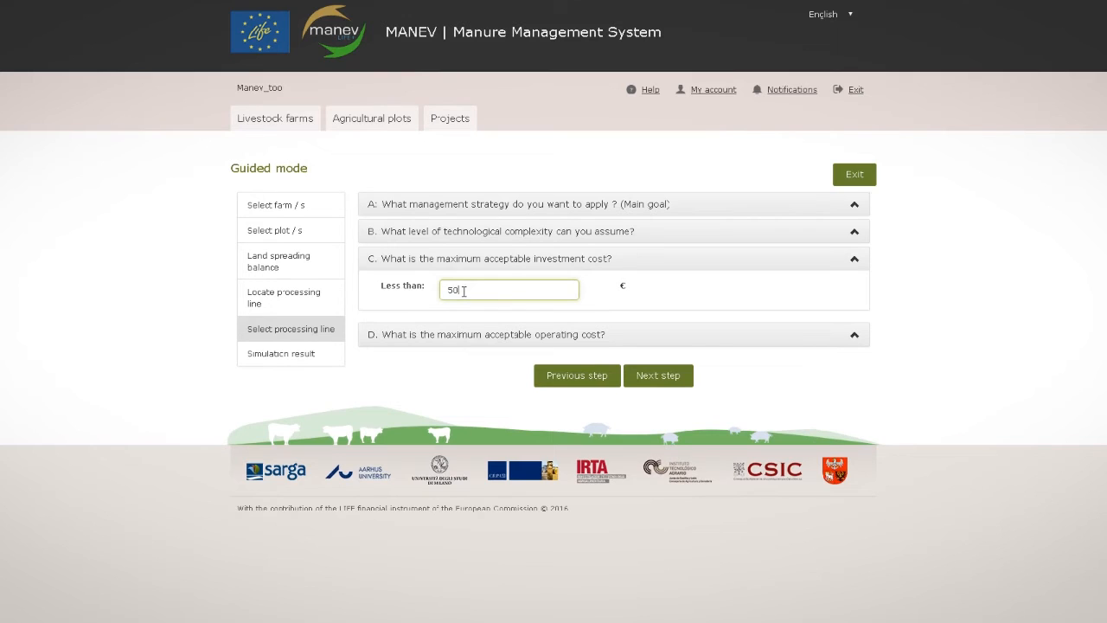
click(465, 325)
click(466, 324)
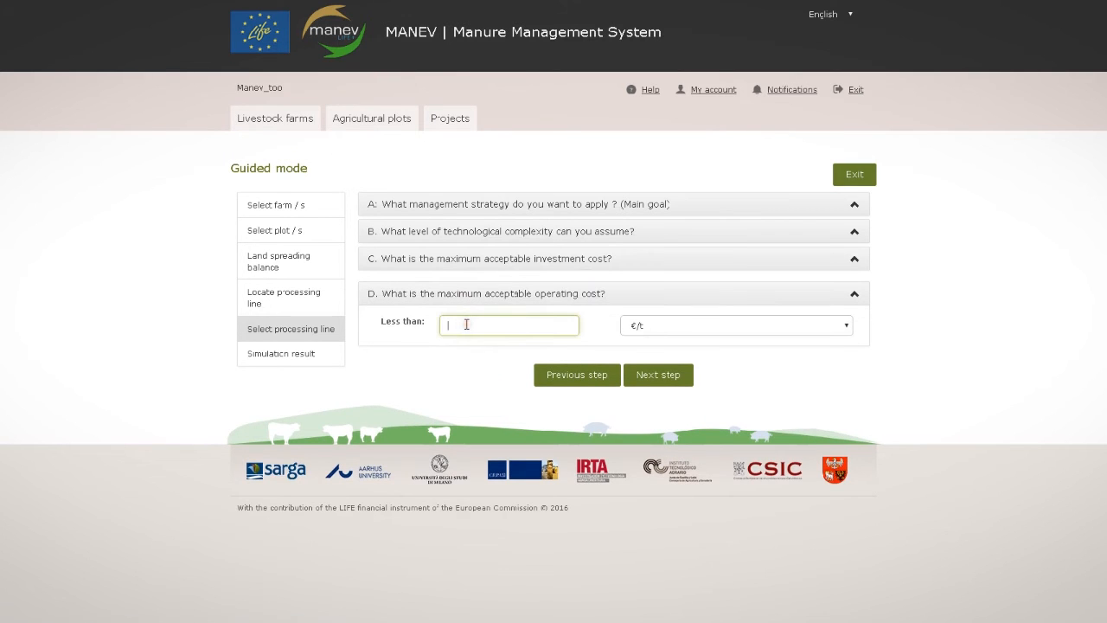
text(10)
click(660, 375)
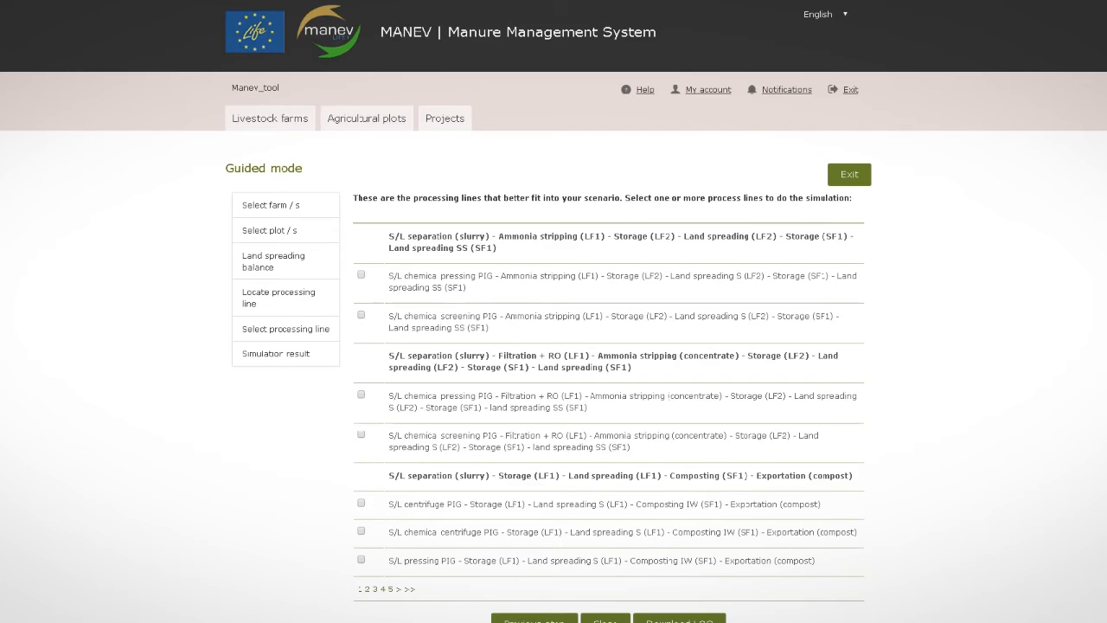
Step: Select the chemical pressing lines with ammonia stripping and with Filtration + RO plus the centrifuge composting line for simulation, and close the selection
click(361, 274)
click(361, 396)
click(360, 503)
scroll(361, 507, down, 2)
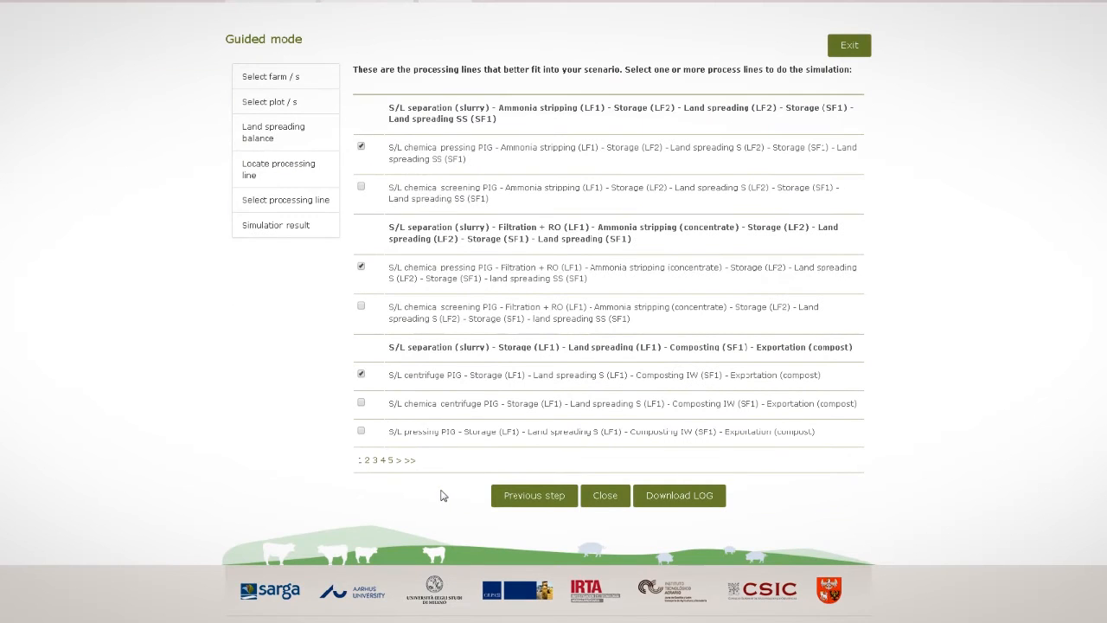
click(604, 494)
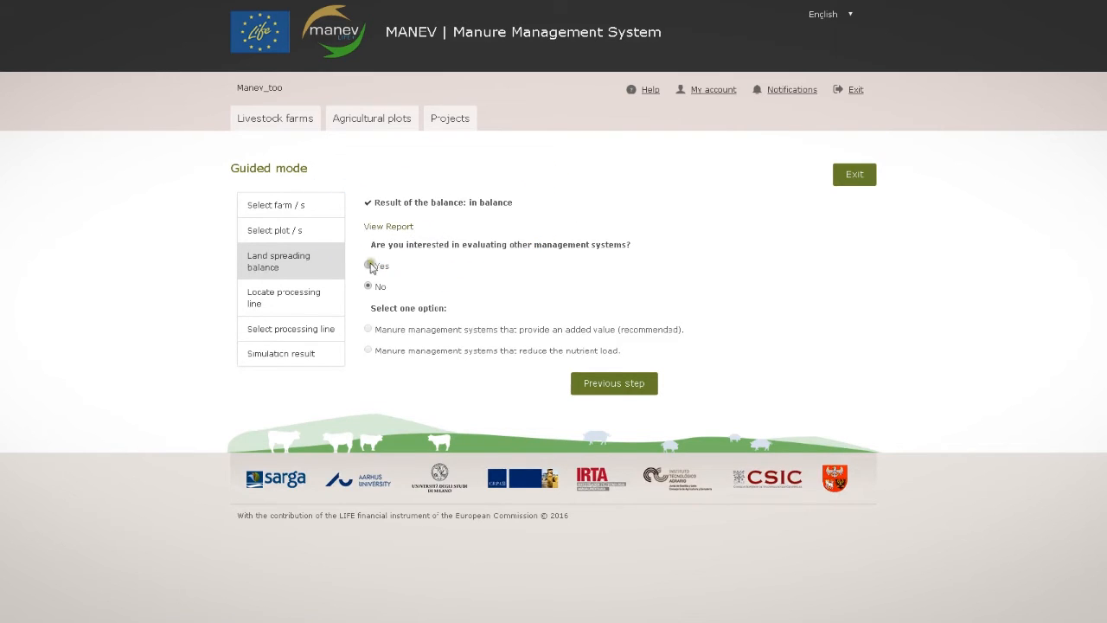
Step: Opt to evaluate other management systems for the balanced project and locate its processing line on the map southeast of Ejea de los Caballeros
click(367, 266)
click(658, 383)
right_click(593, 379)
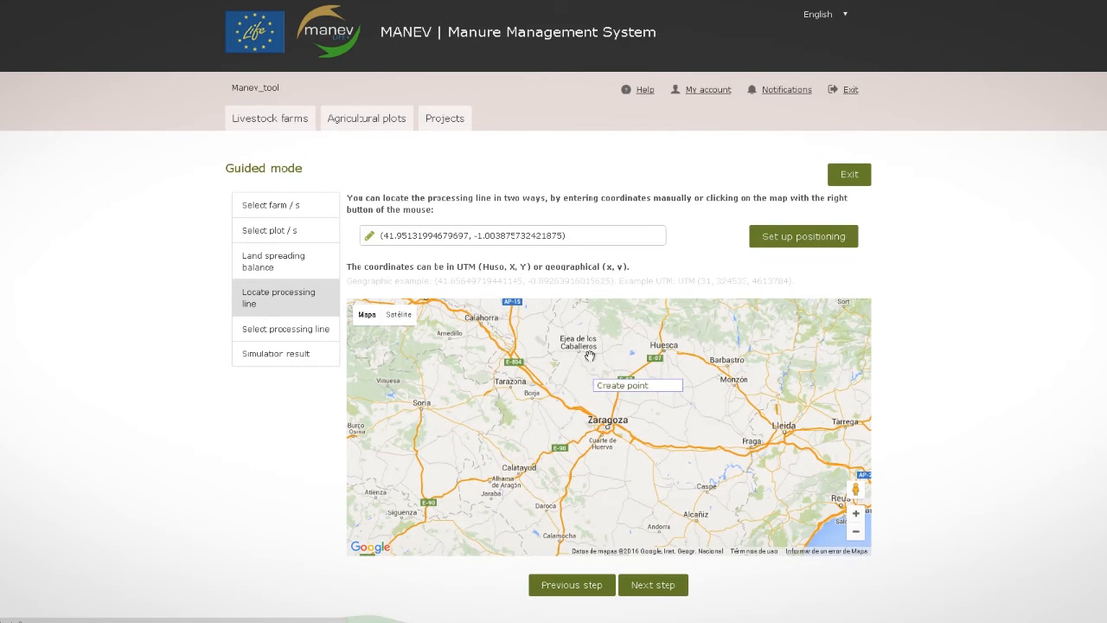
click(679, 585)
Step: Create an Advanced Mode project named "Project 1 advanced" with the description "project 1 advanced"
click(784, 399)
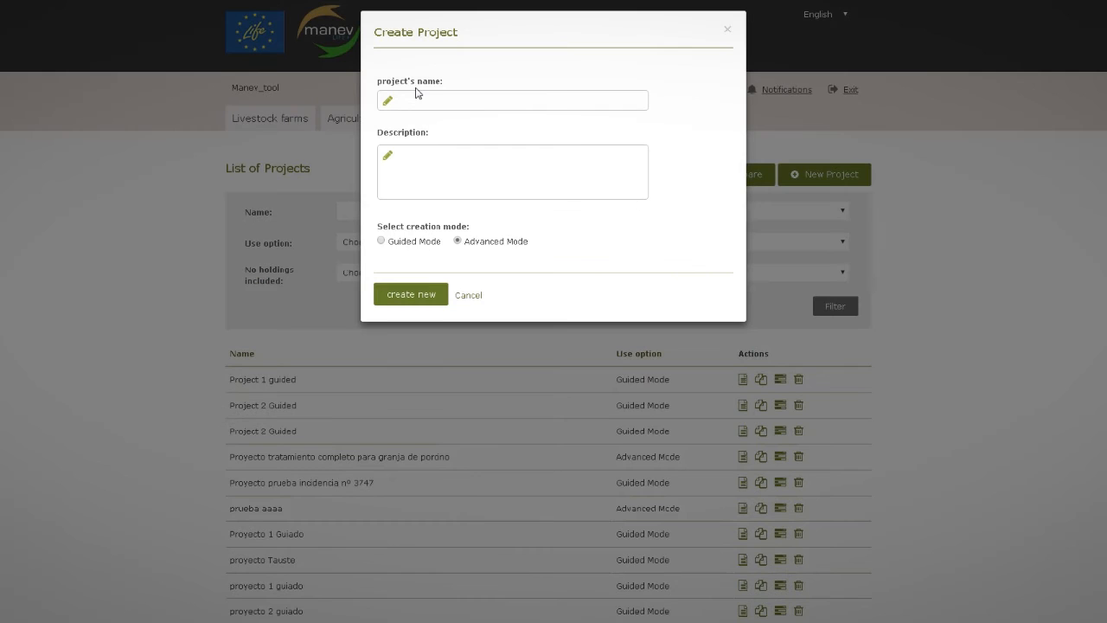
click(420, 97)
text(Project 1 advanced)
click(423, 156)
text(project 1 a)
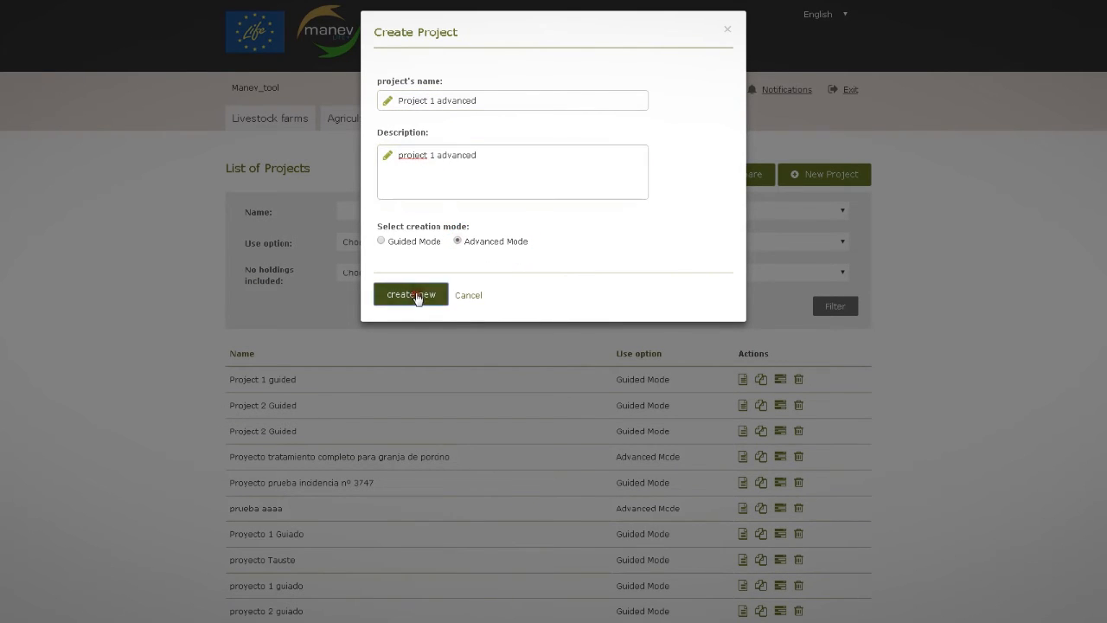
click(418, 297)
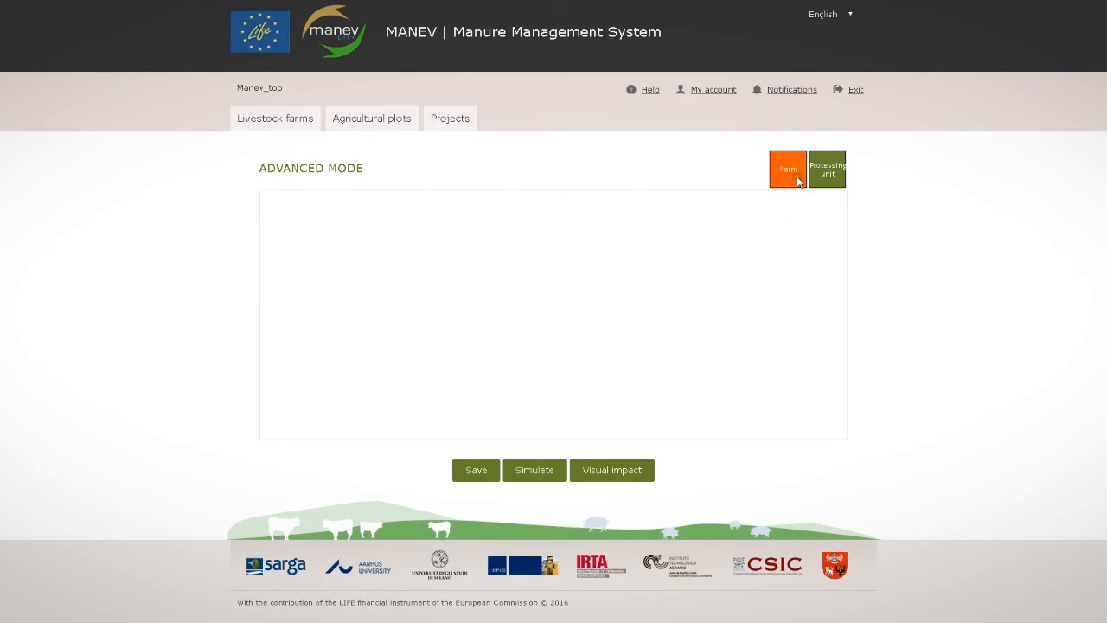
Step: Add a farm to the advanced project diagram and assign the farm "pig 1" to it
drag(799, 174, 291, 226)
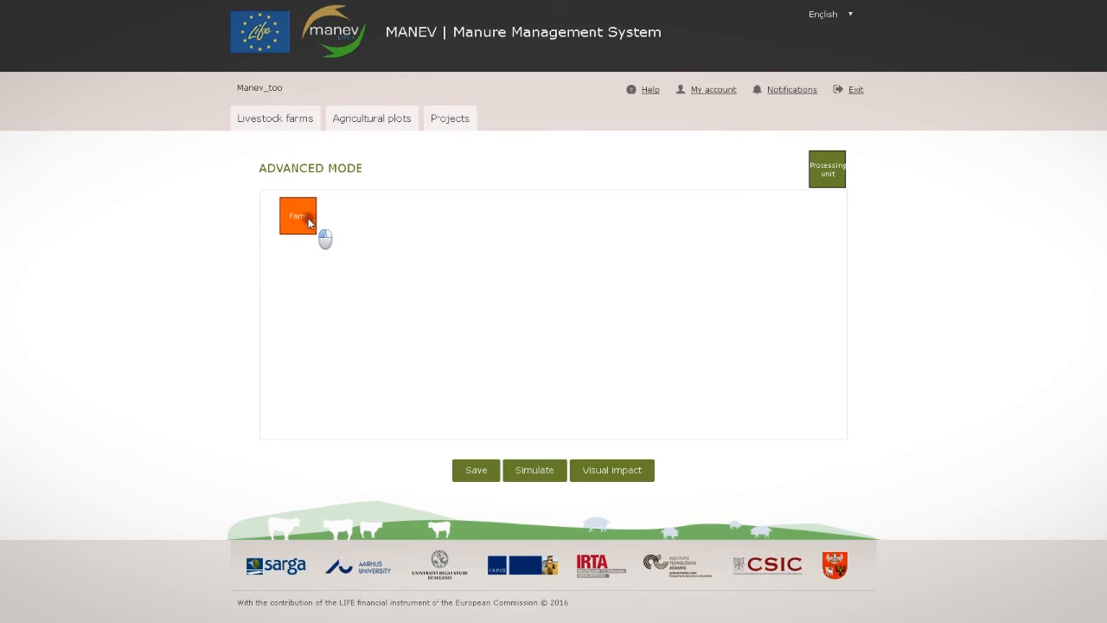
click(308, 218)
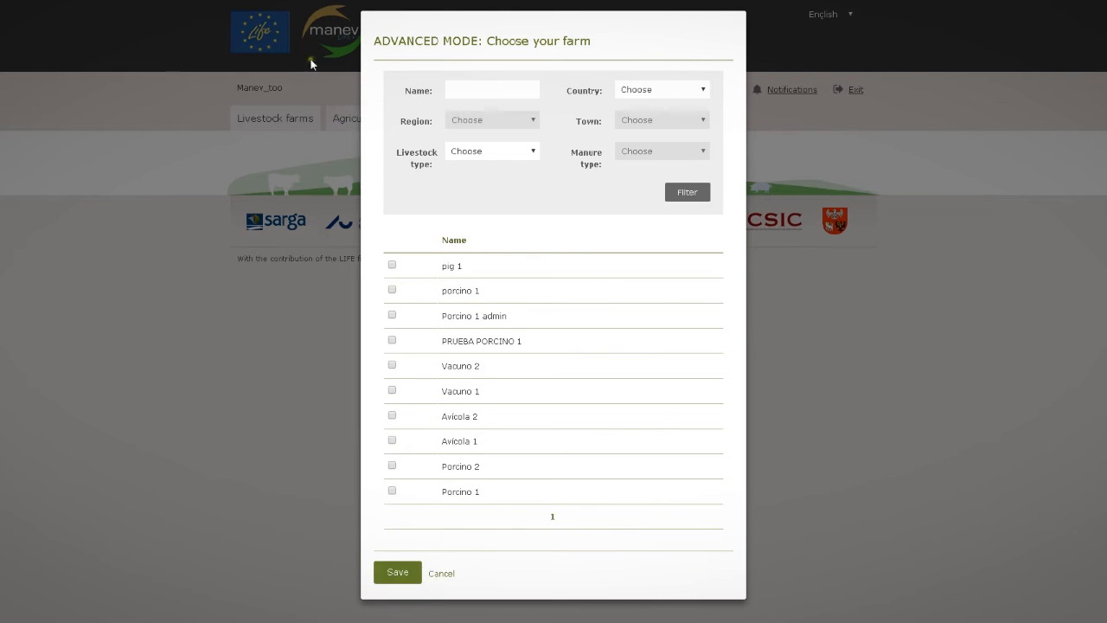
click(393, 265)
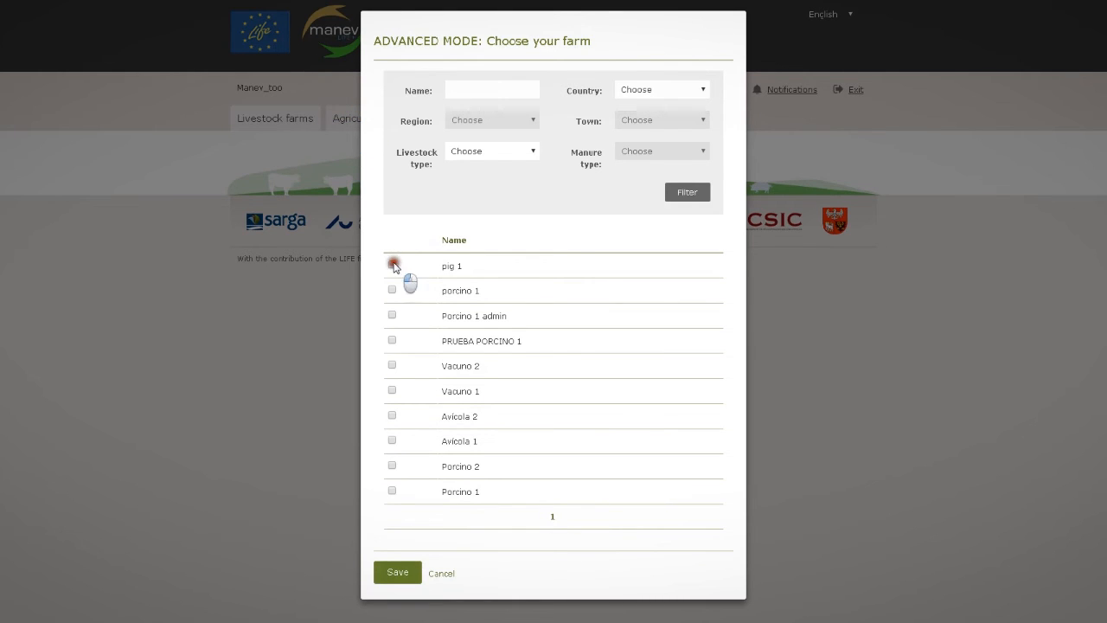
click(412, 574)
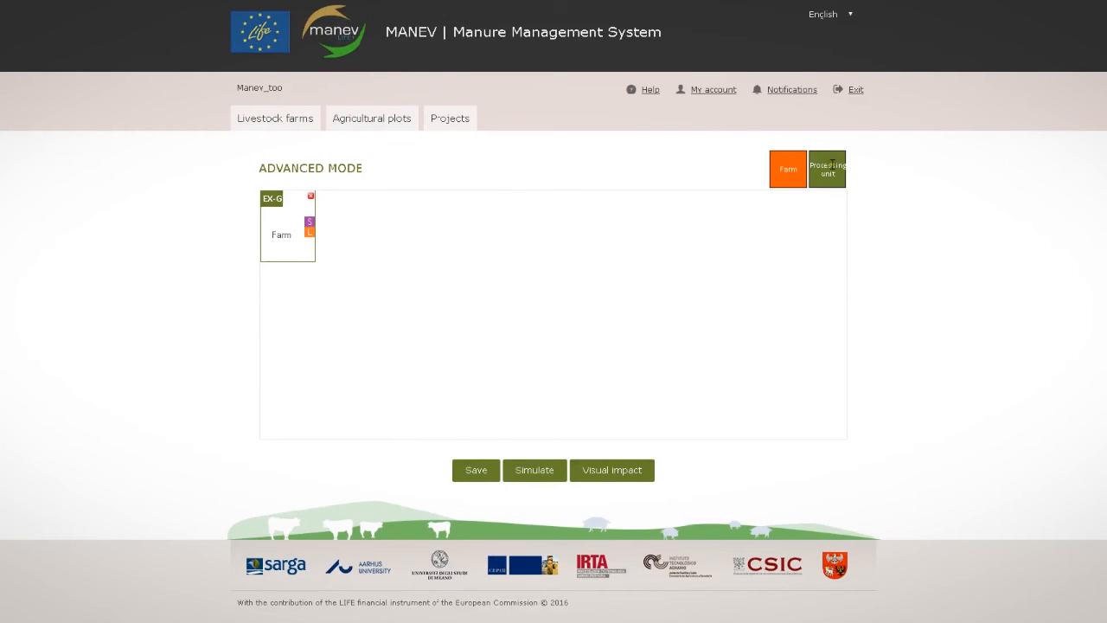
Step: Add a processing unit beside the farm and set their connection to Liquid at 100%
drag(831, 163, 334, 235)
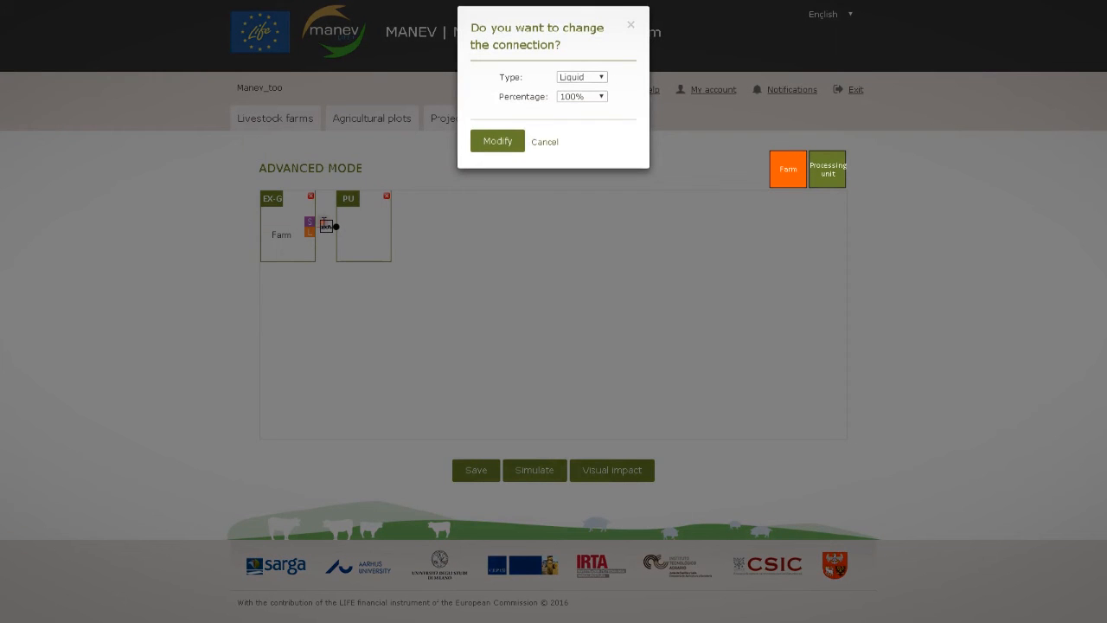
click(604, 82)
click(604, 81)
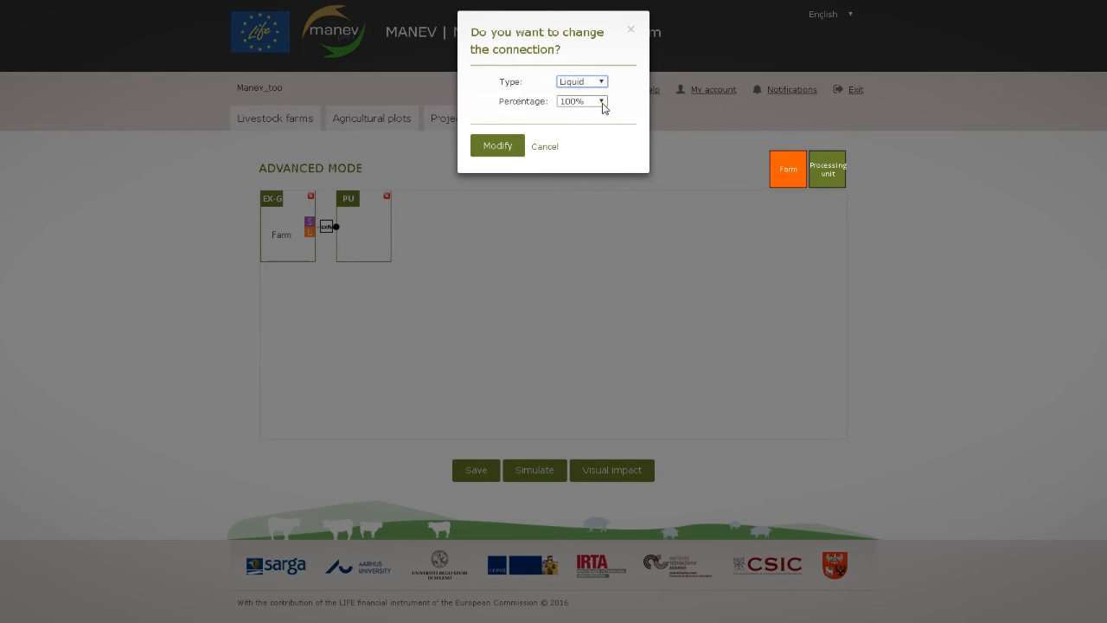
click(501, 148)
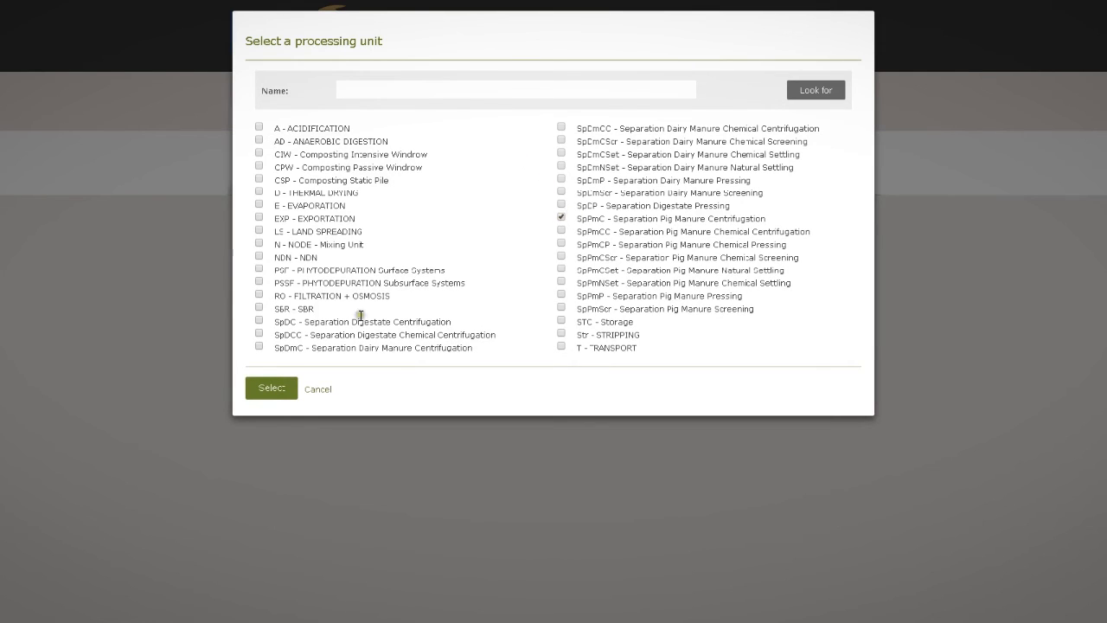
Step: Choose SpPmC - Separation Pig Manure Centrifugation as the processing unit and locate it on the map just west of Ejea de los Caballeros
click(272, 389)
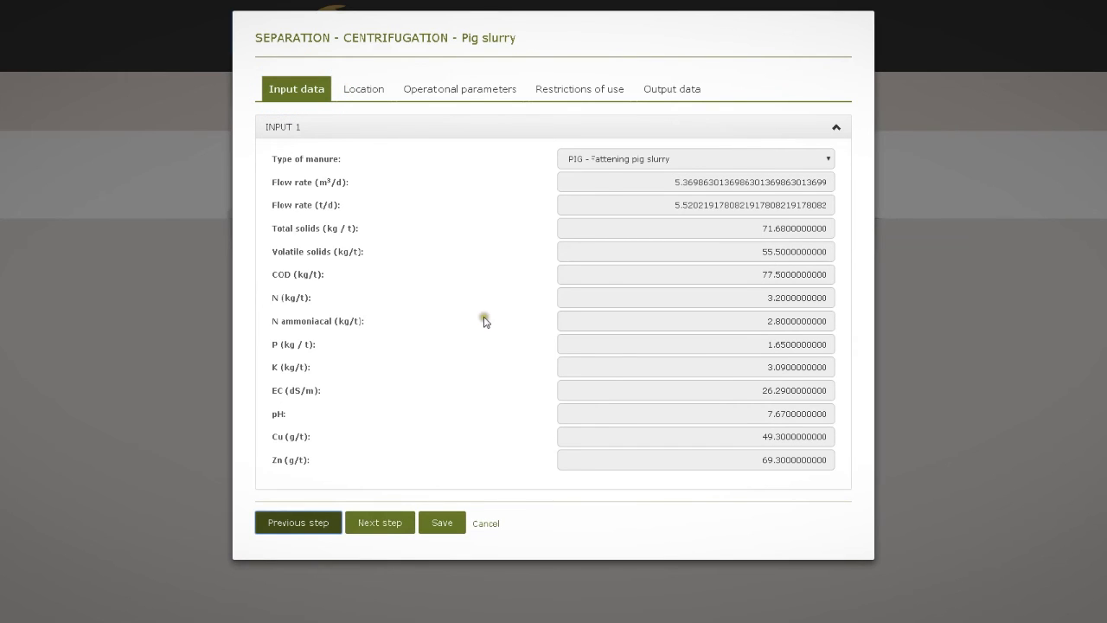
click(395, 524)
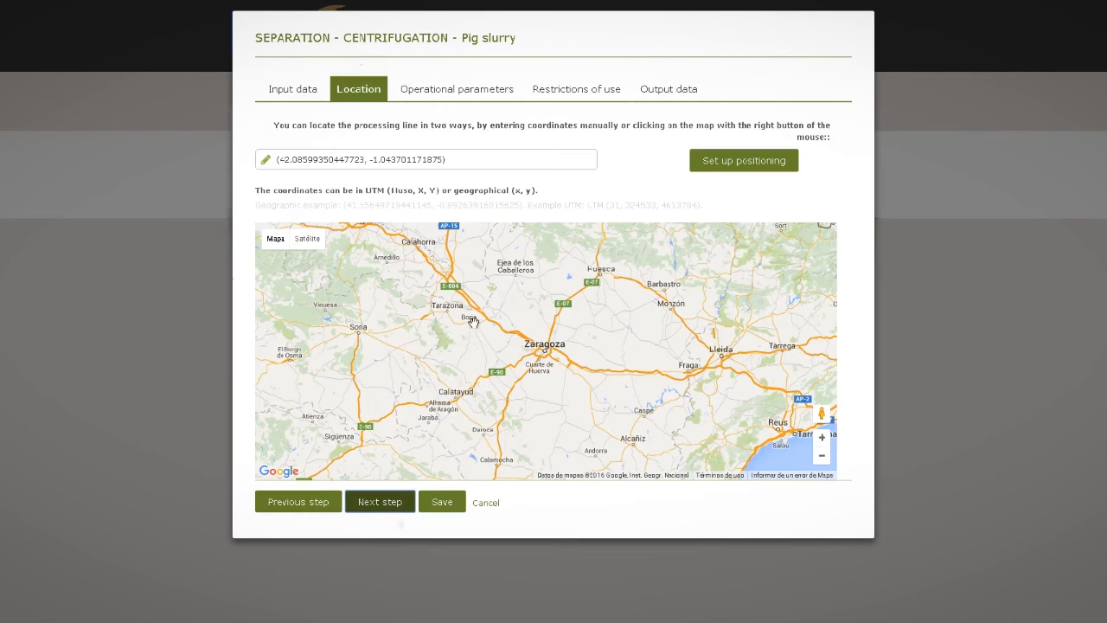
right_click(502, 278)
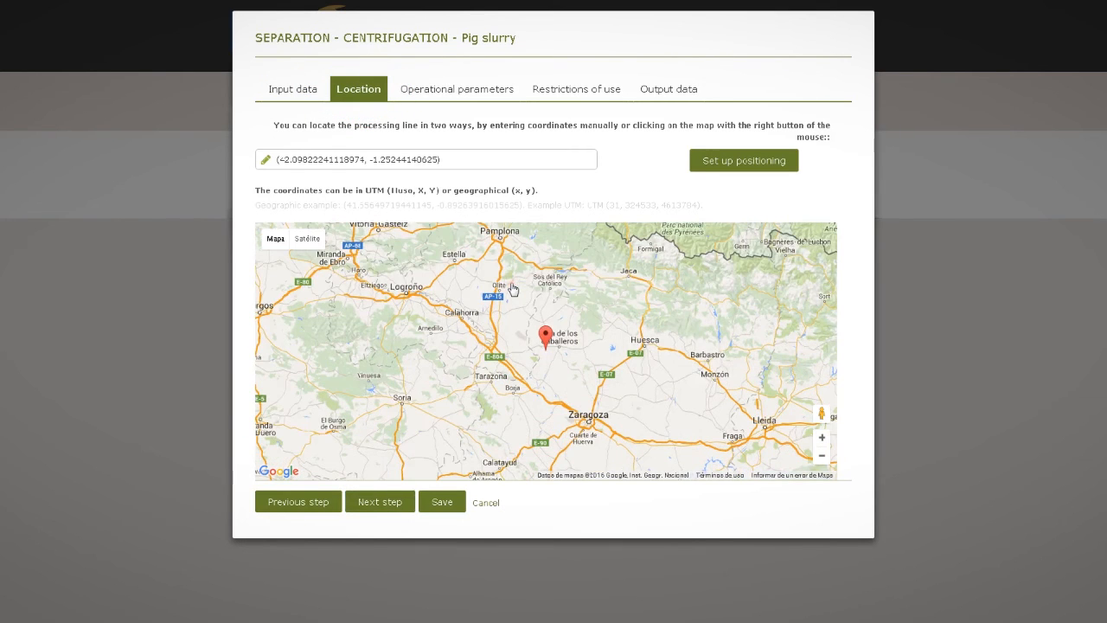
click(394, 506)
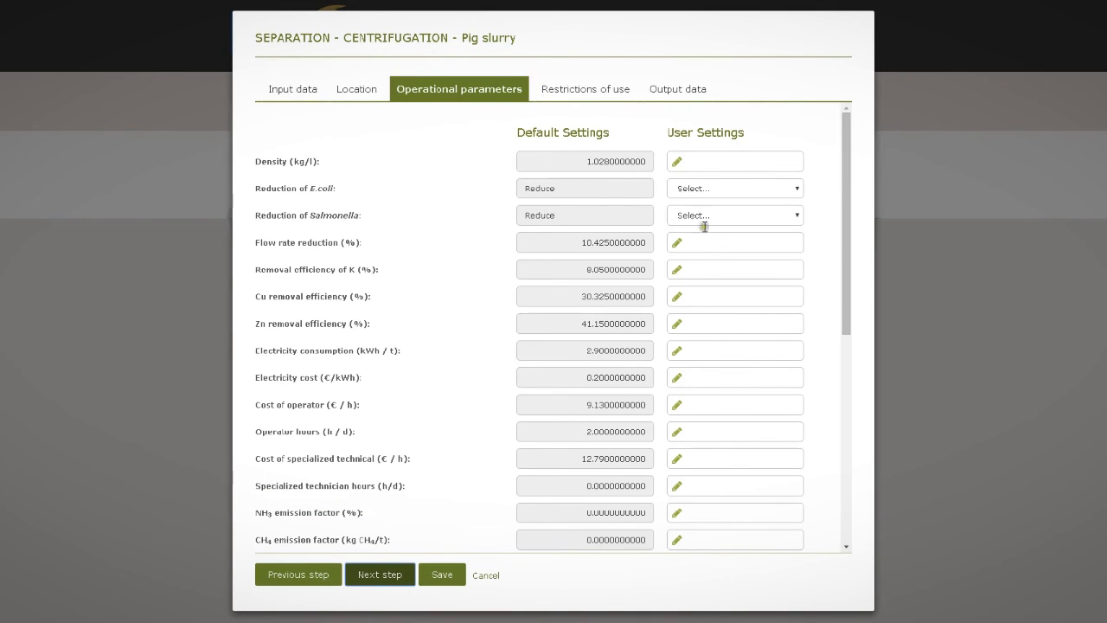
Step: Set the centrifugation unit's user electricity consumption to 2,5 kWh/t, keep the other default parameters and continue to the restrictions of use
click(722, 351)
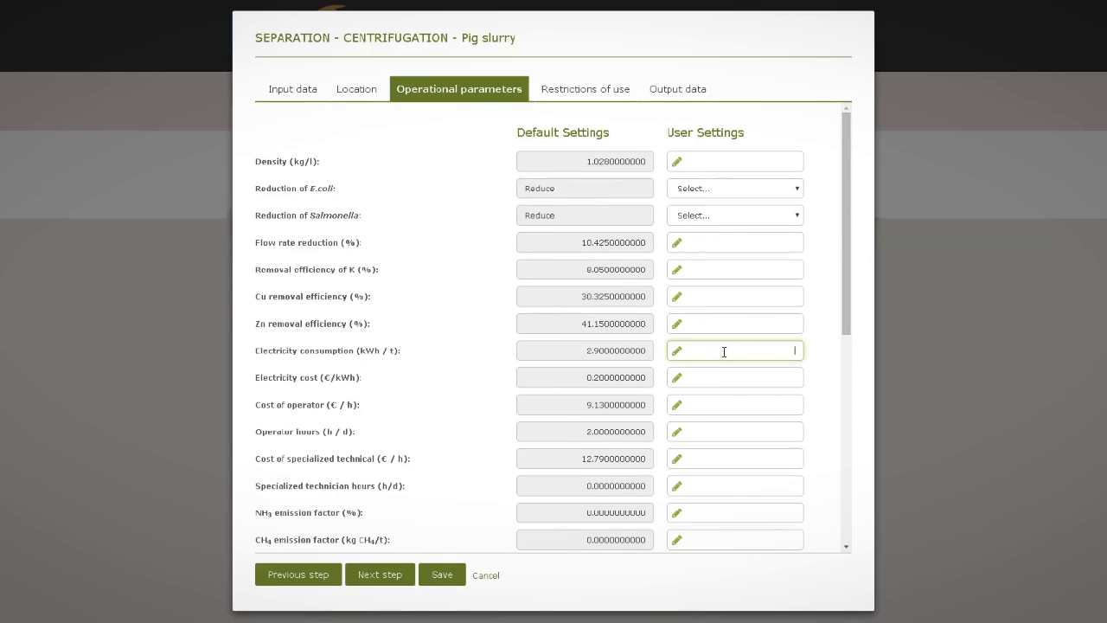
text(2,5)
click(807, 349)
scroll(795, 368, down, 5)
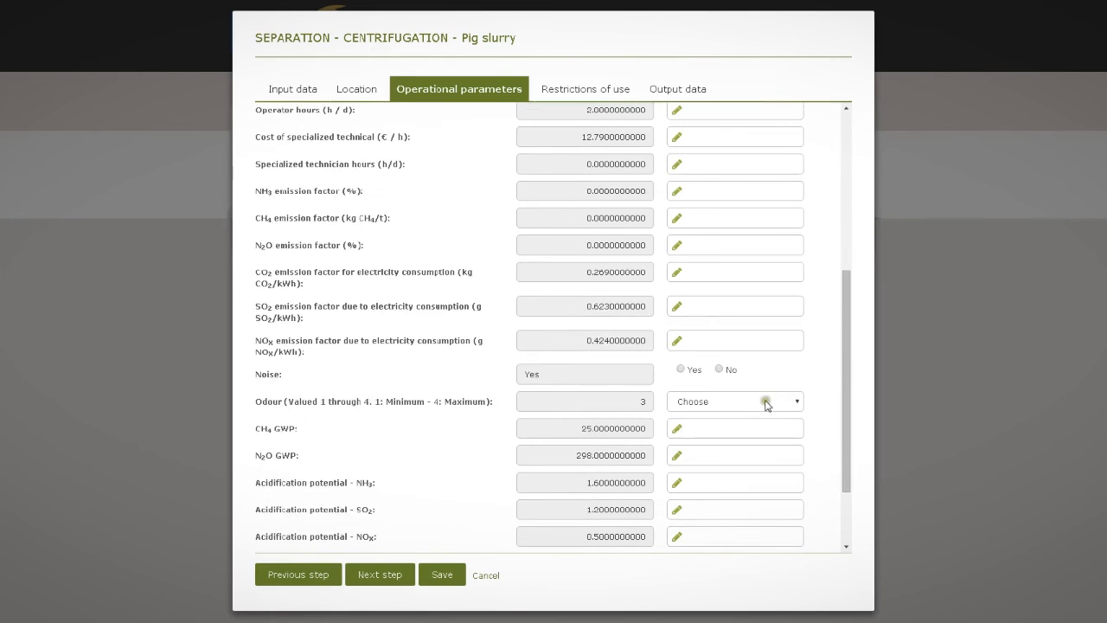
click(397, 574)
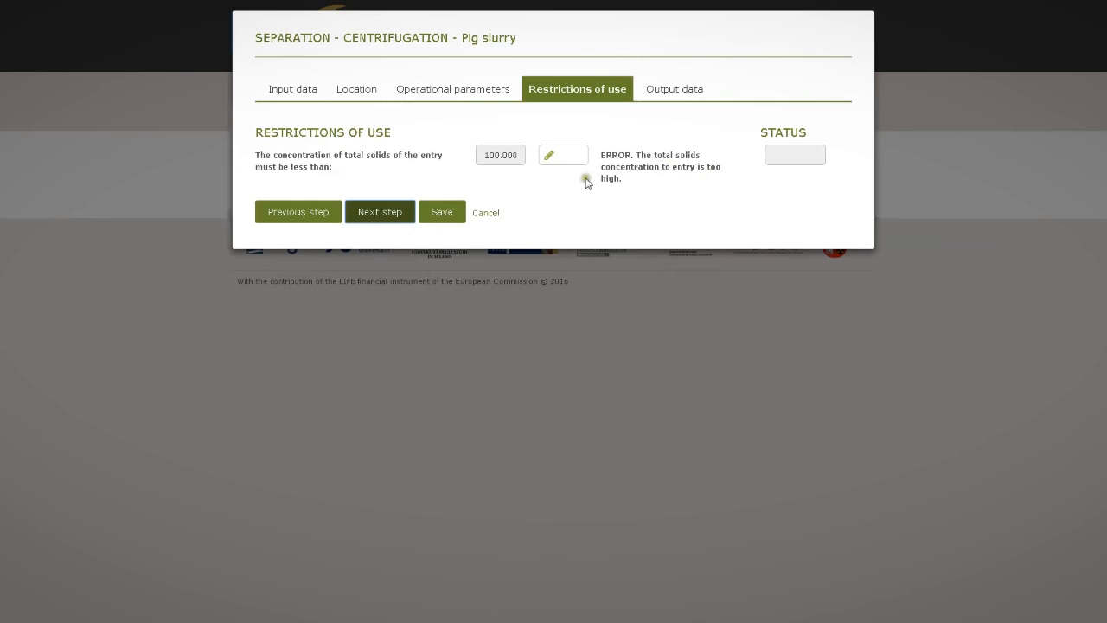
Step: Accept the default total solids restriction, calculate the centrifugation algorithm and open the output data
click(399, 211)
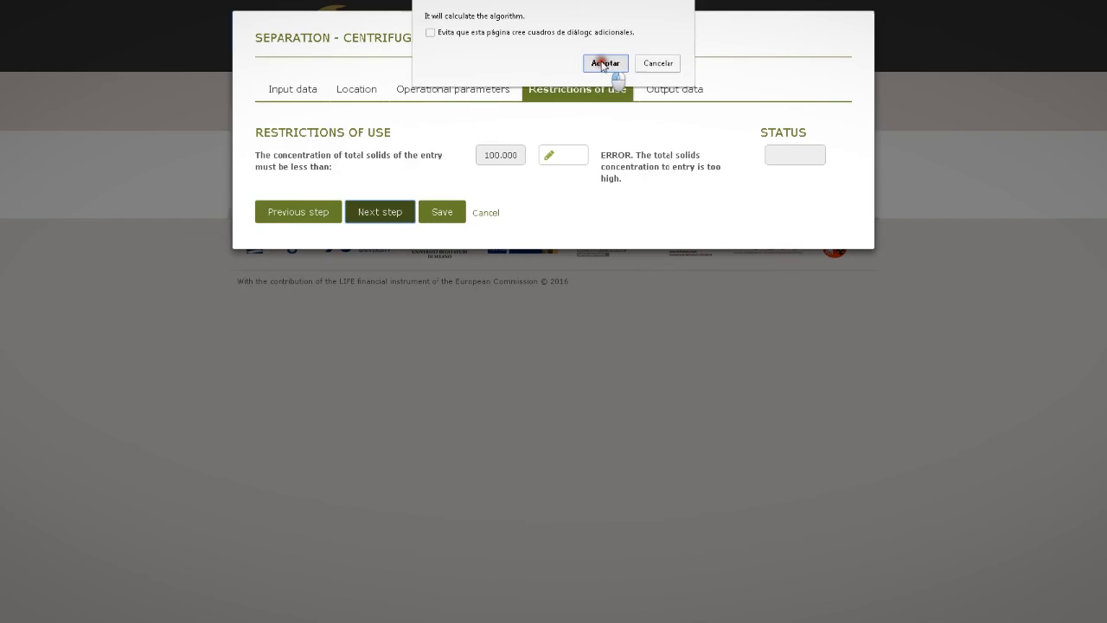
click(608, 65)
click(667, 89)
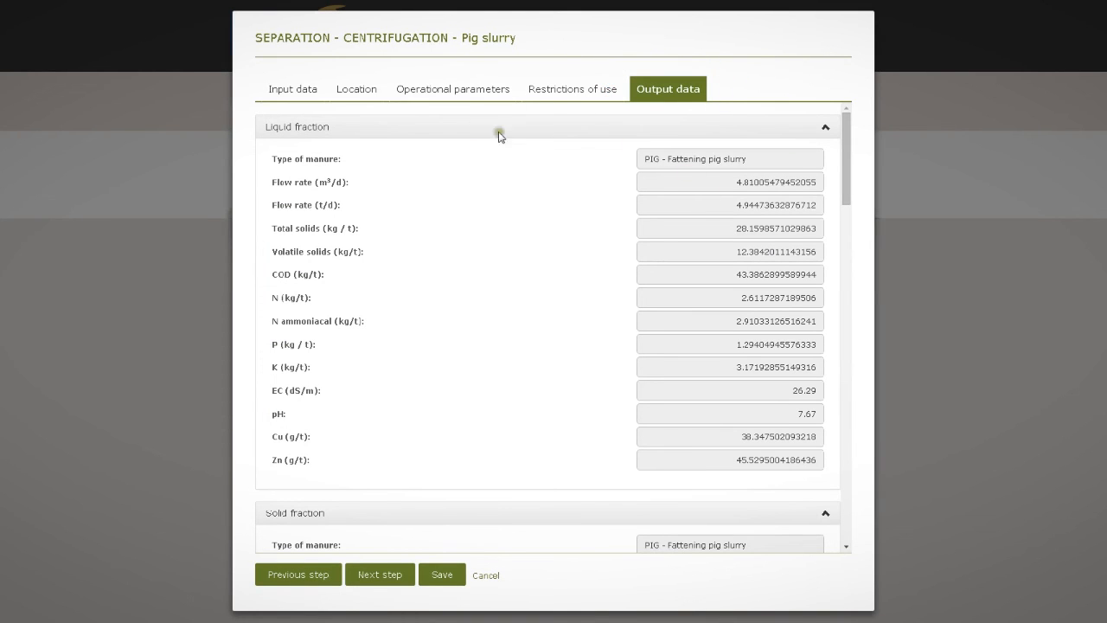
Step: Collapse the output sections for fractions, emissions, energy balance and economic balance, and save the centrifugation unit
click(318, 130)
click(310, 163)
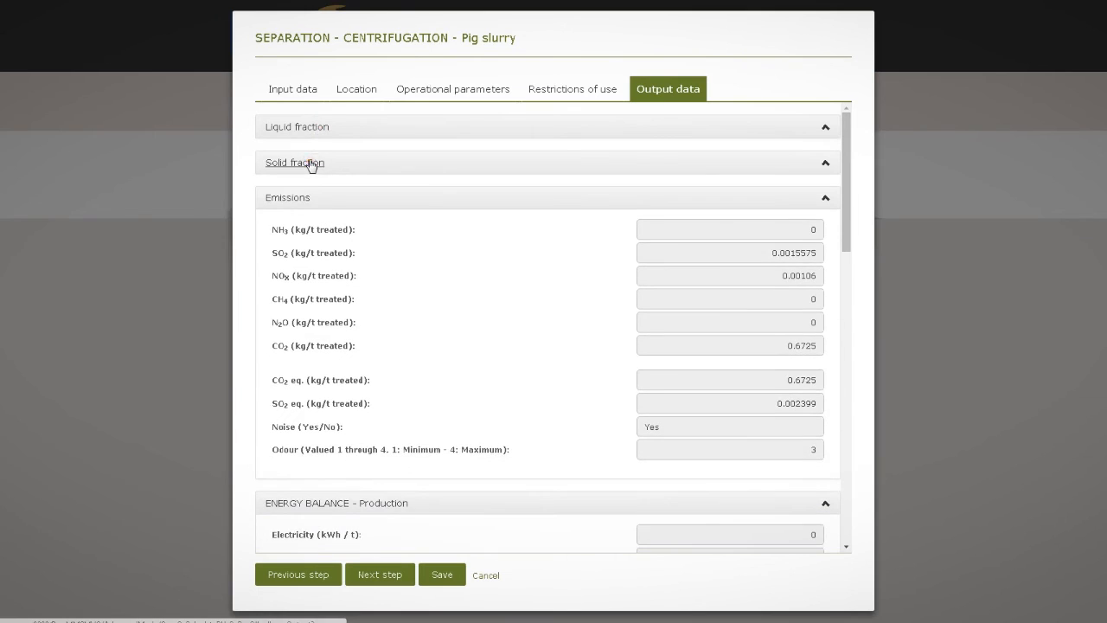
click(309, 199)
click(309, 233)
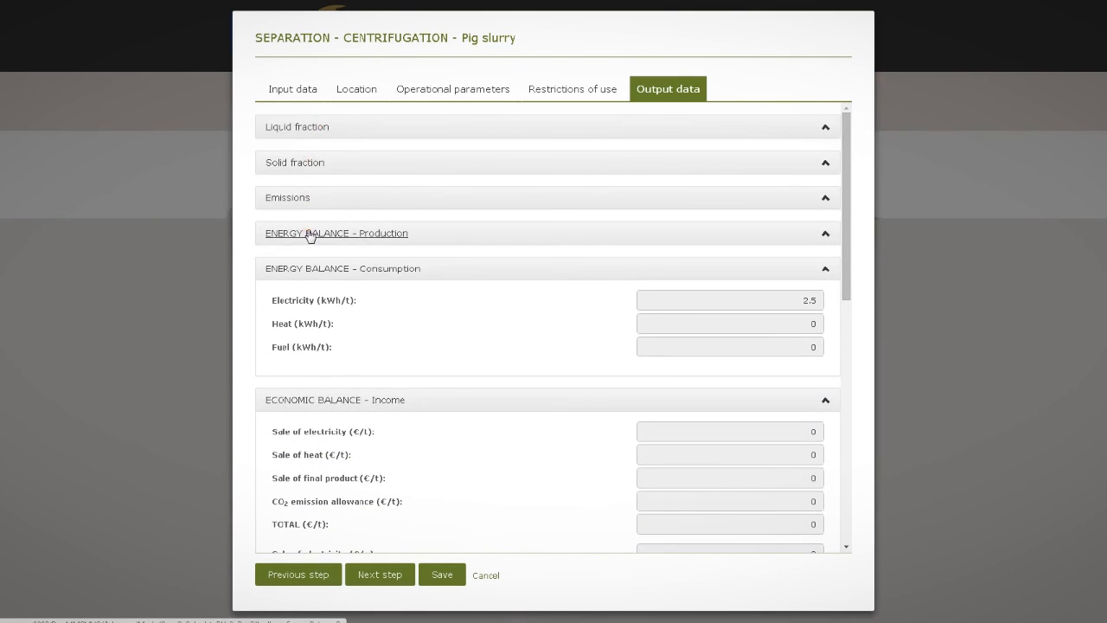
click(310, 269)
click(323, 305)
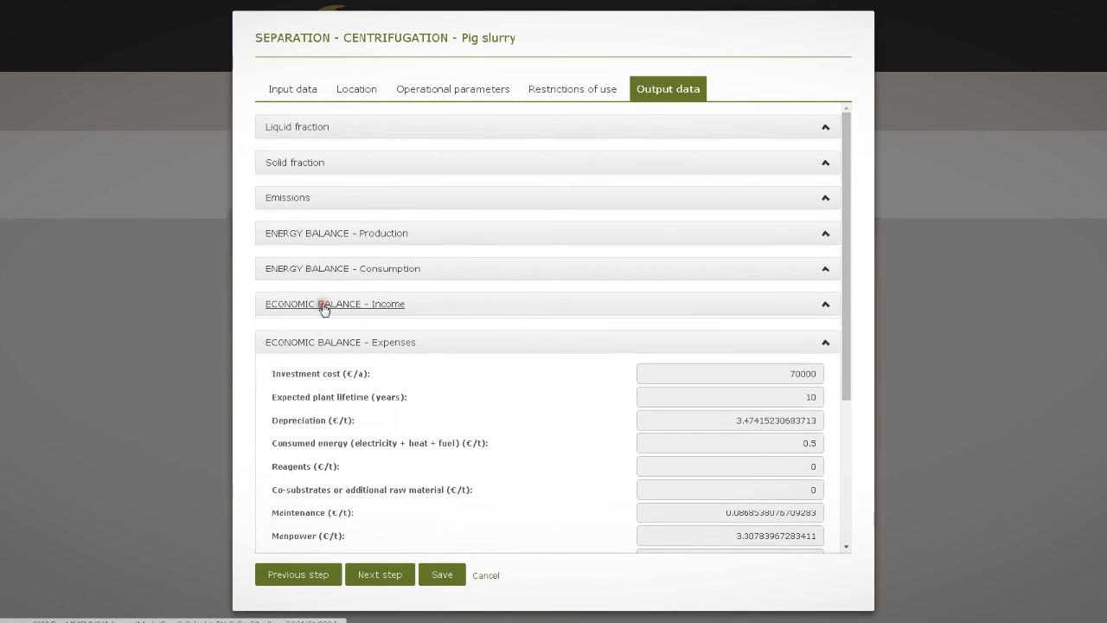
click(319, 338)
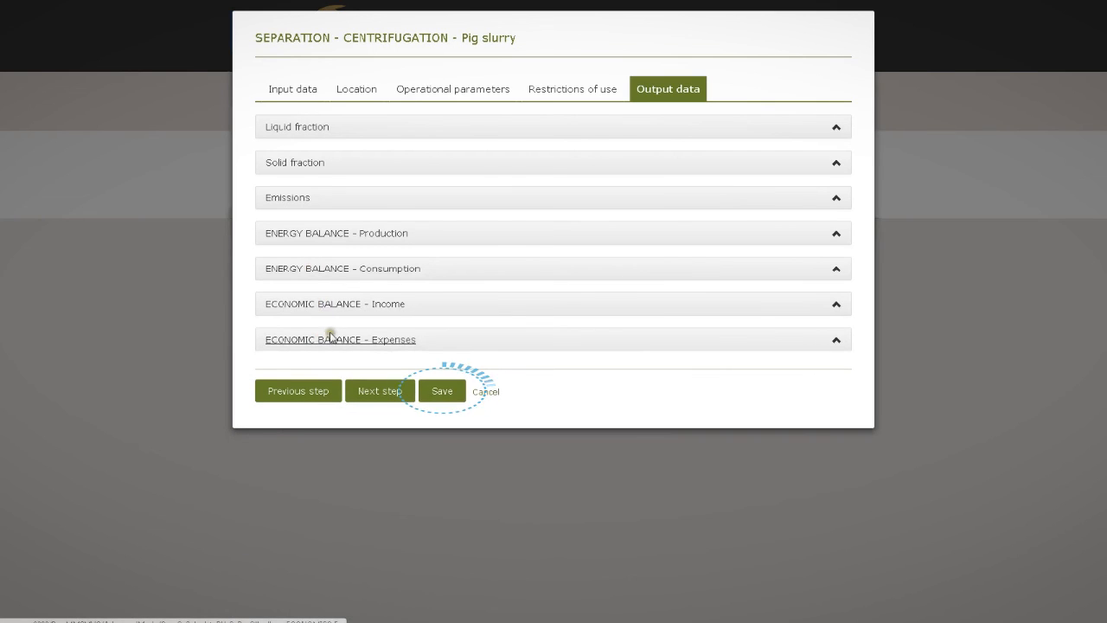
click(441, 392)
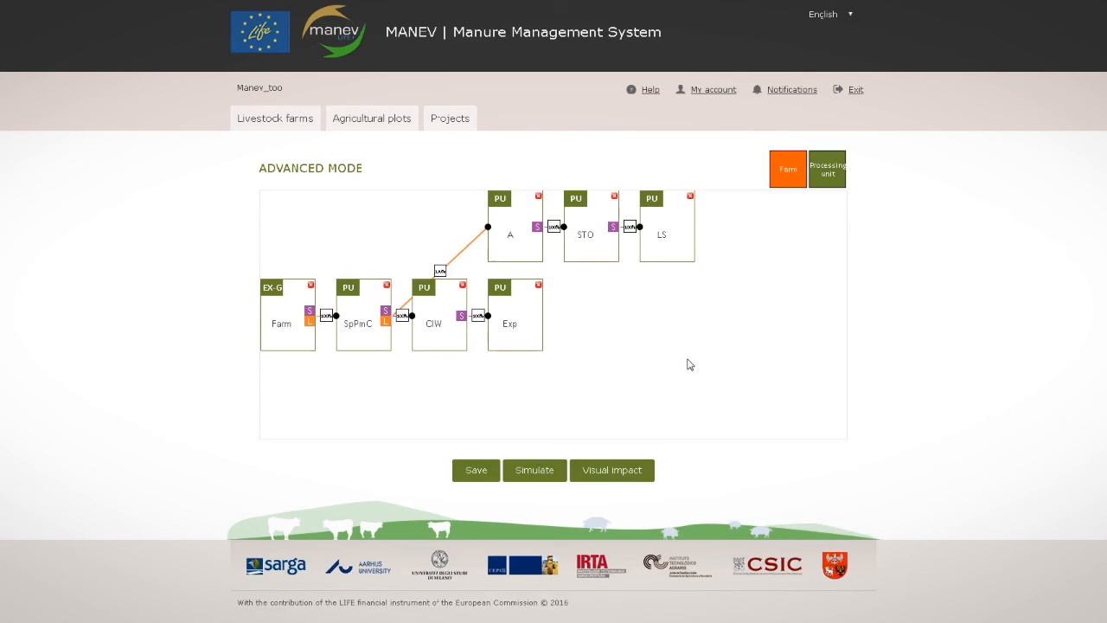
Step: Assess the project's visual impact with a 0-2,5 km buffer and Medium traffic intensity, and save the assessment
click(628, 472)
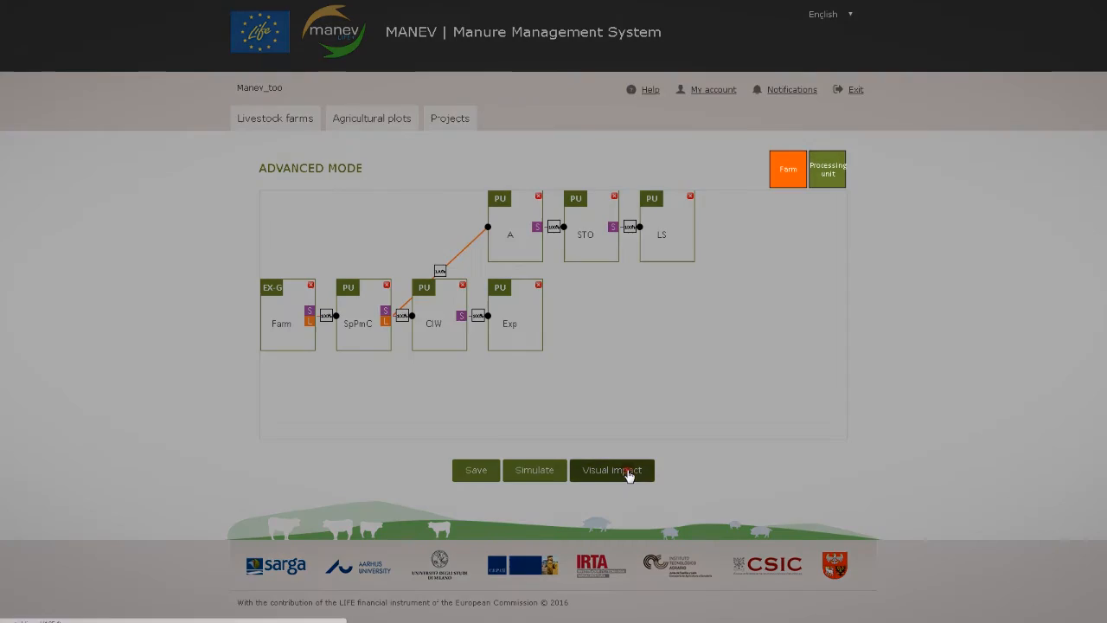
click(687, 88)
click(688, 87)
click(690, 221)
click(683, 249)
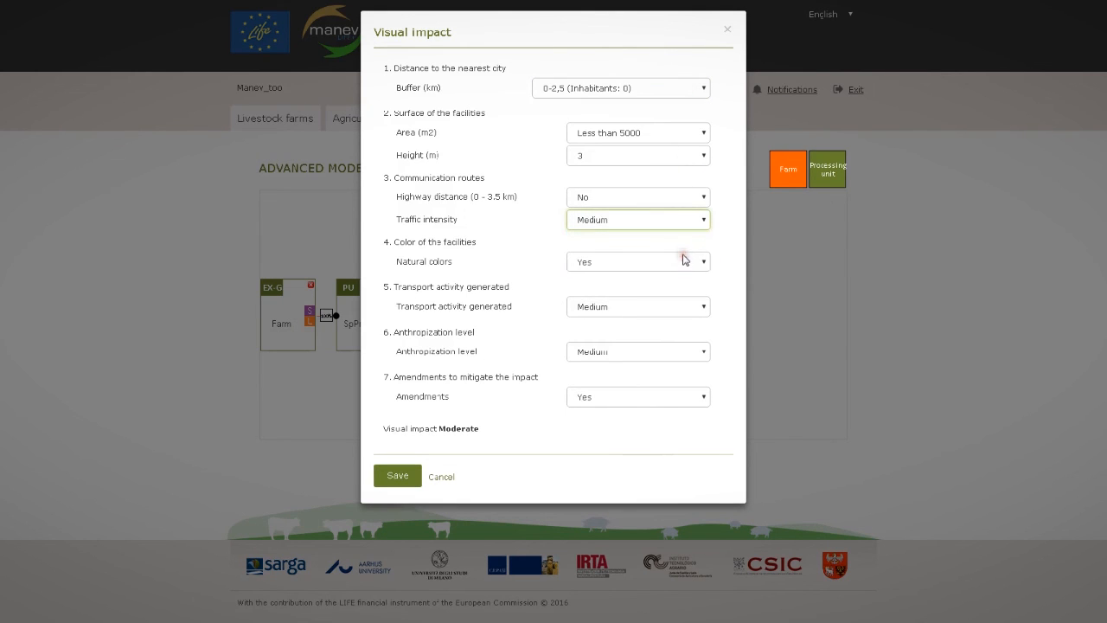
click(444, 424)
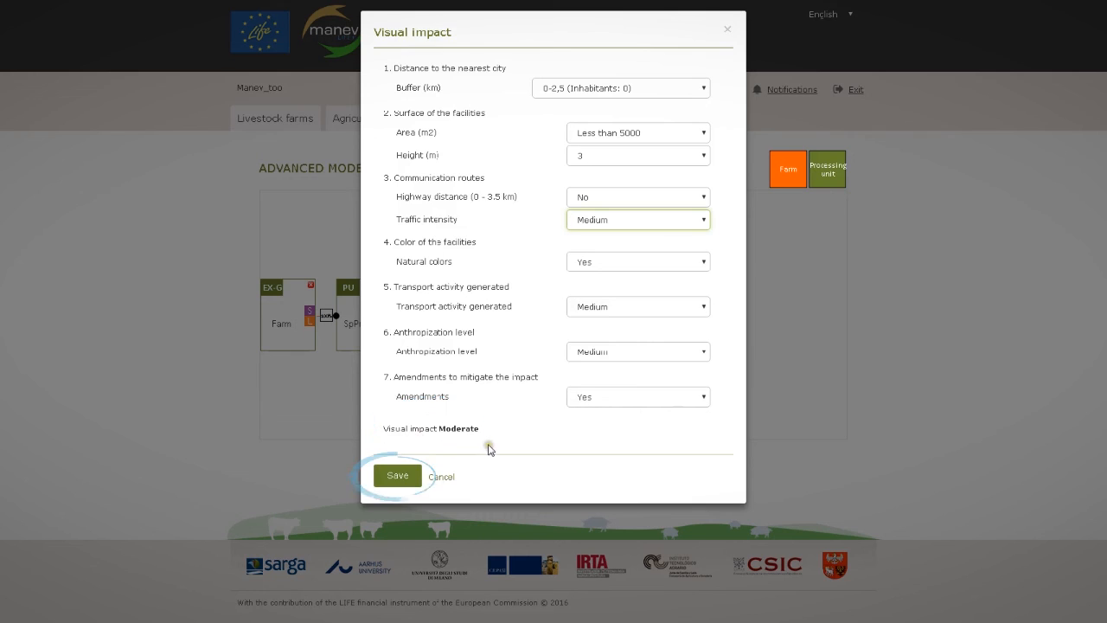
click(402, 474)
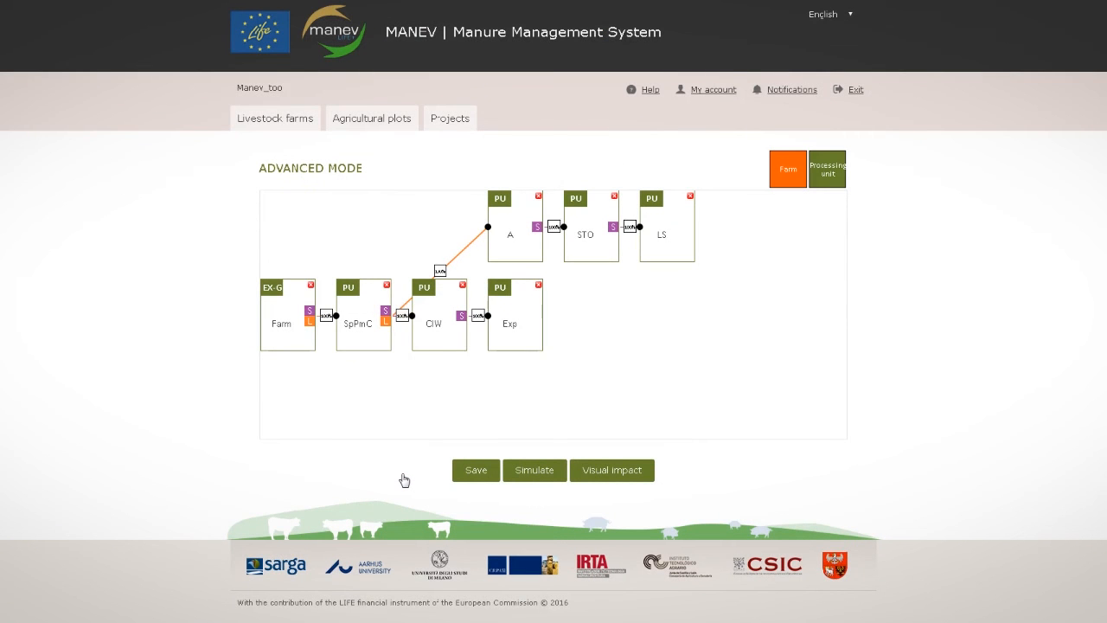
Step: Simulate the advanced project's complete processing line and view its process line report
click(536, 475)
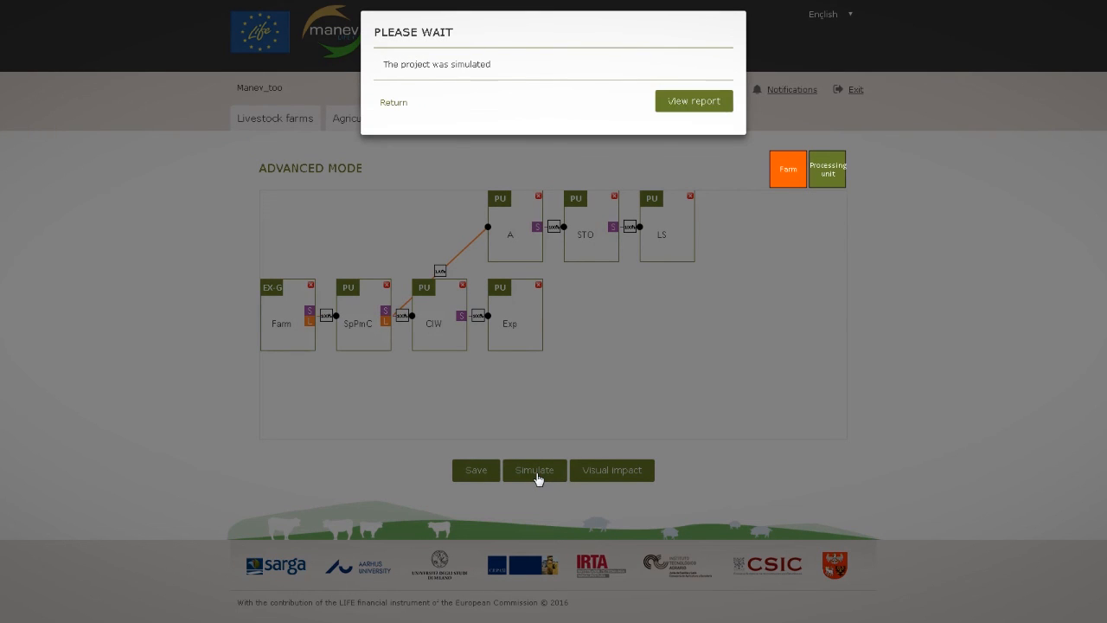
click(696, 100)
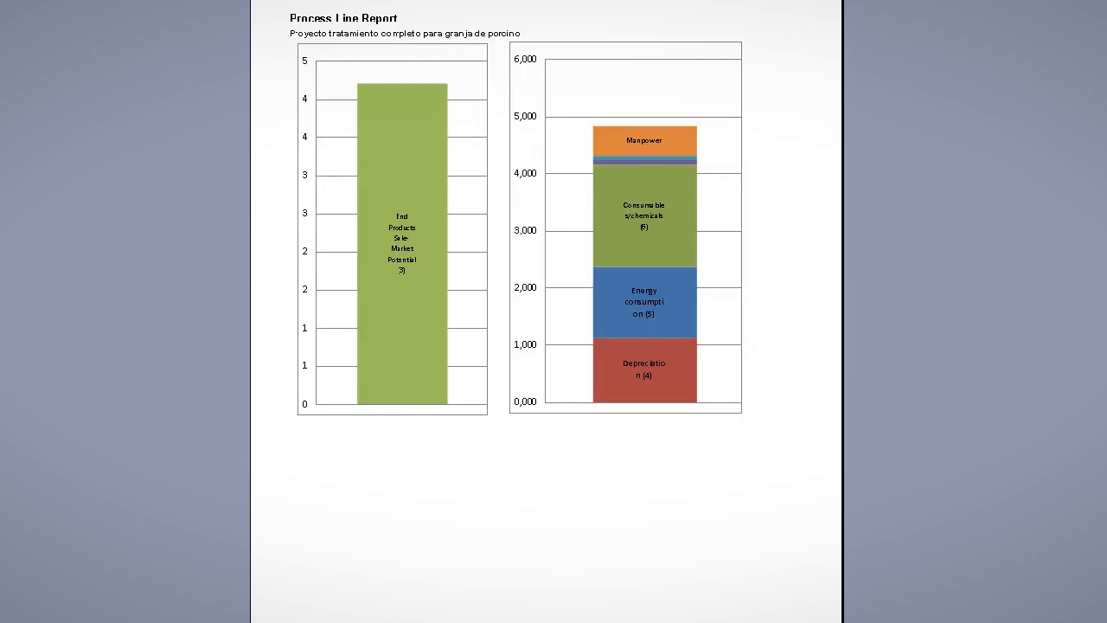
click(742, 181)
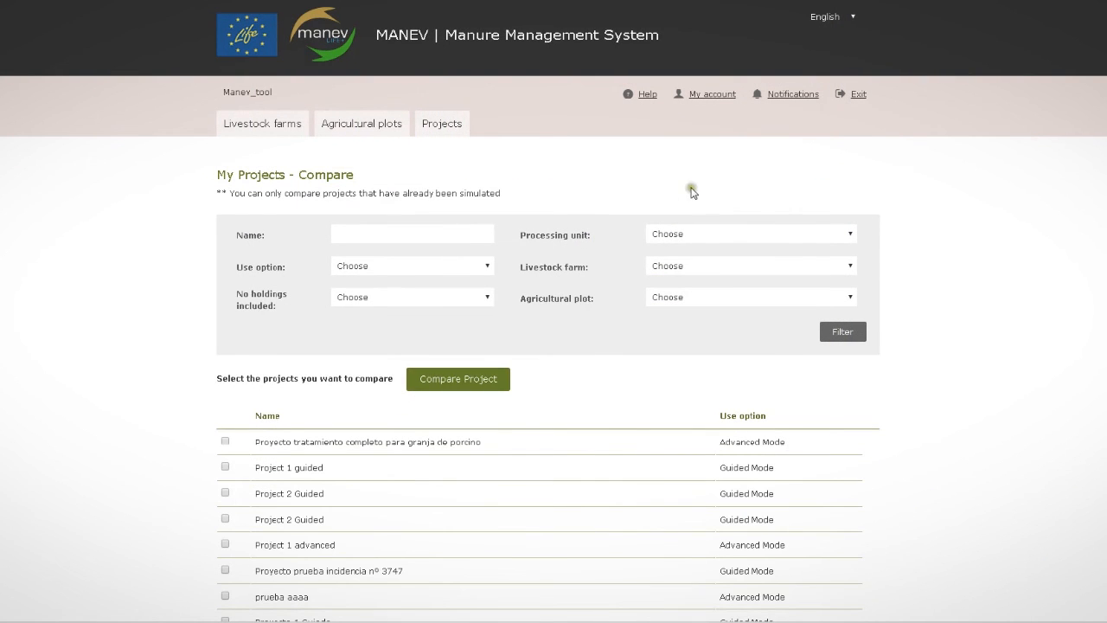
Step: Mark Project 1 guided, the second Project 2 Guided entry and Proyecto prueba incidencia nº 3747 for comparison
scroll(375, 360, down, 3)
click(224, 336)
click(225, 386)
click(225, 439)
Step: On the list's second page, select "Proyecto 2 para granja cebadero PORCINO" and "Proyecto 1 para granja de madres", and run the comparison
click(553, 567)
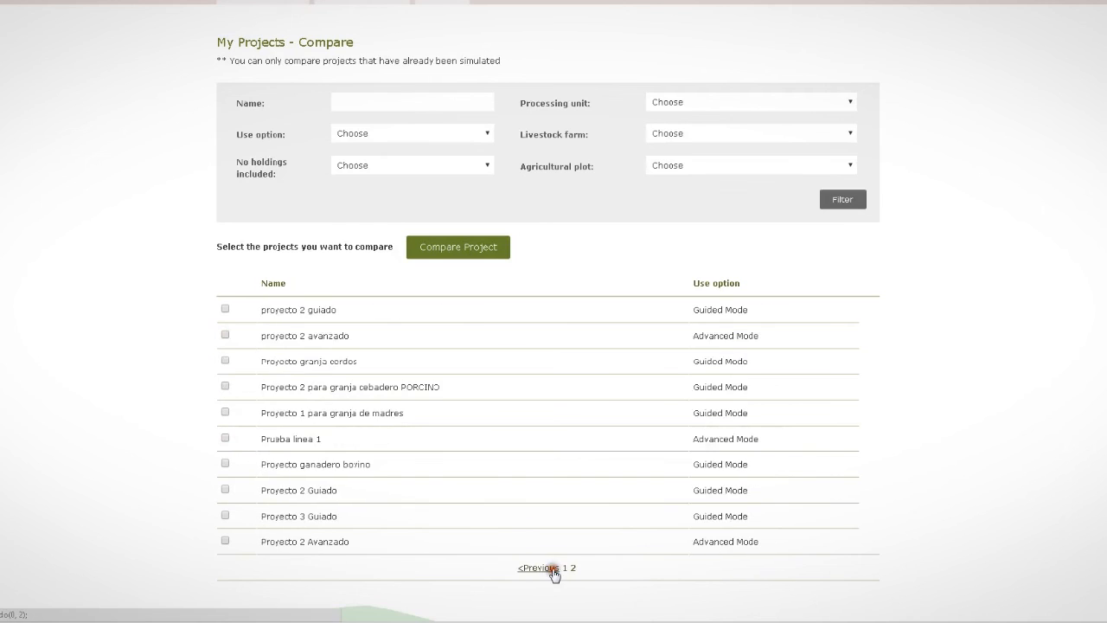
click(225, 385)
click(225, 414)
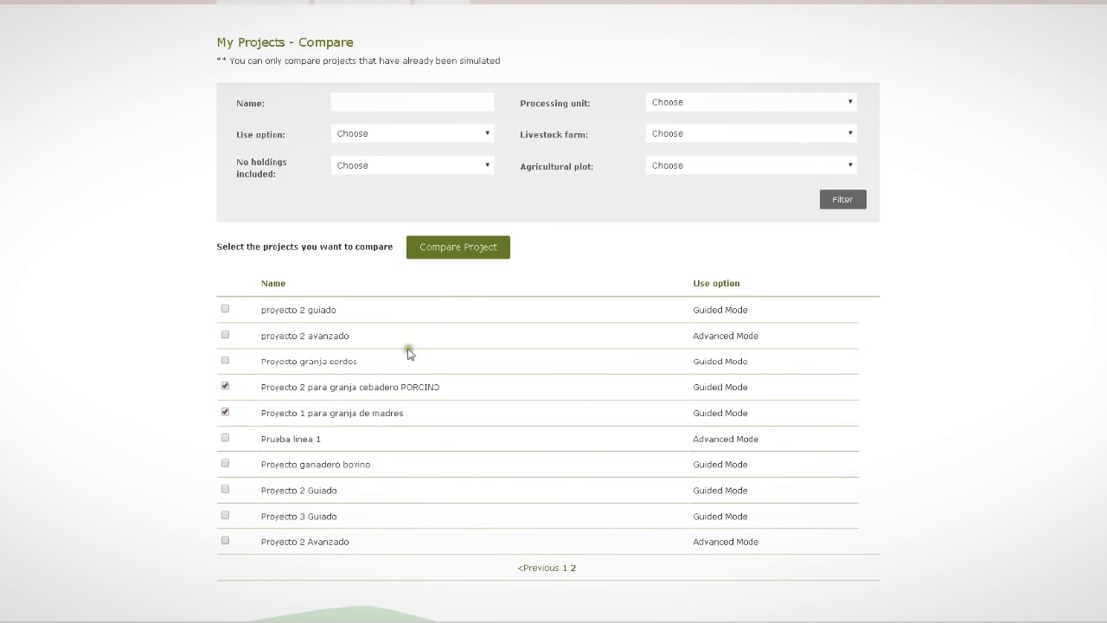
click(471, 247)
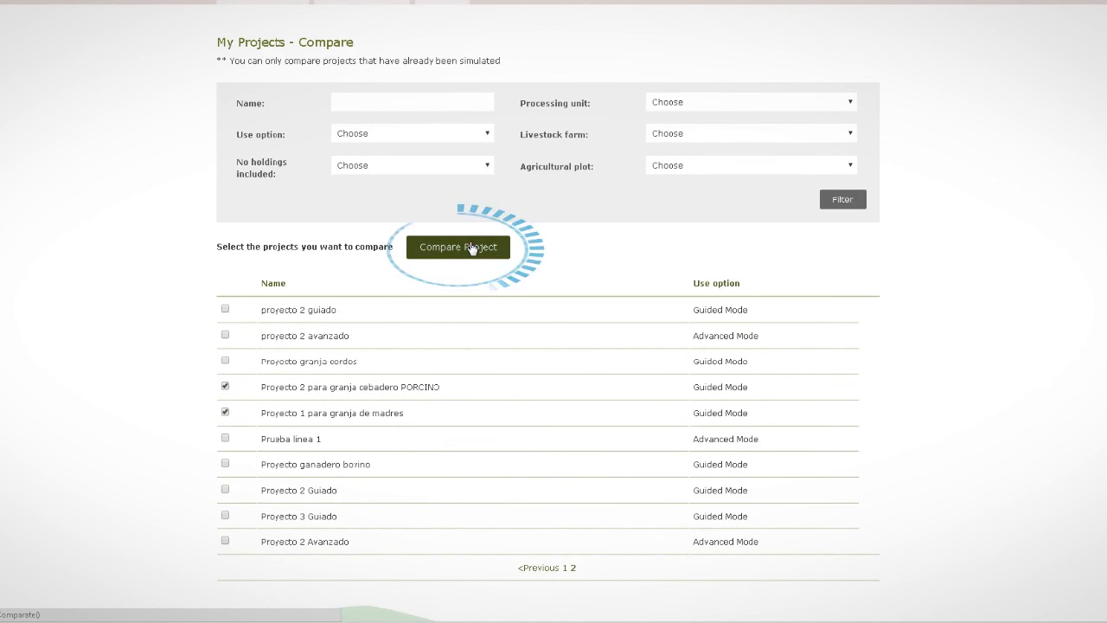